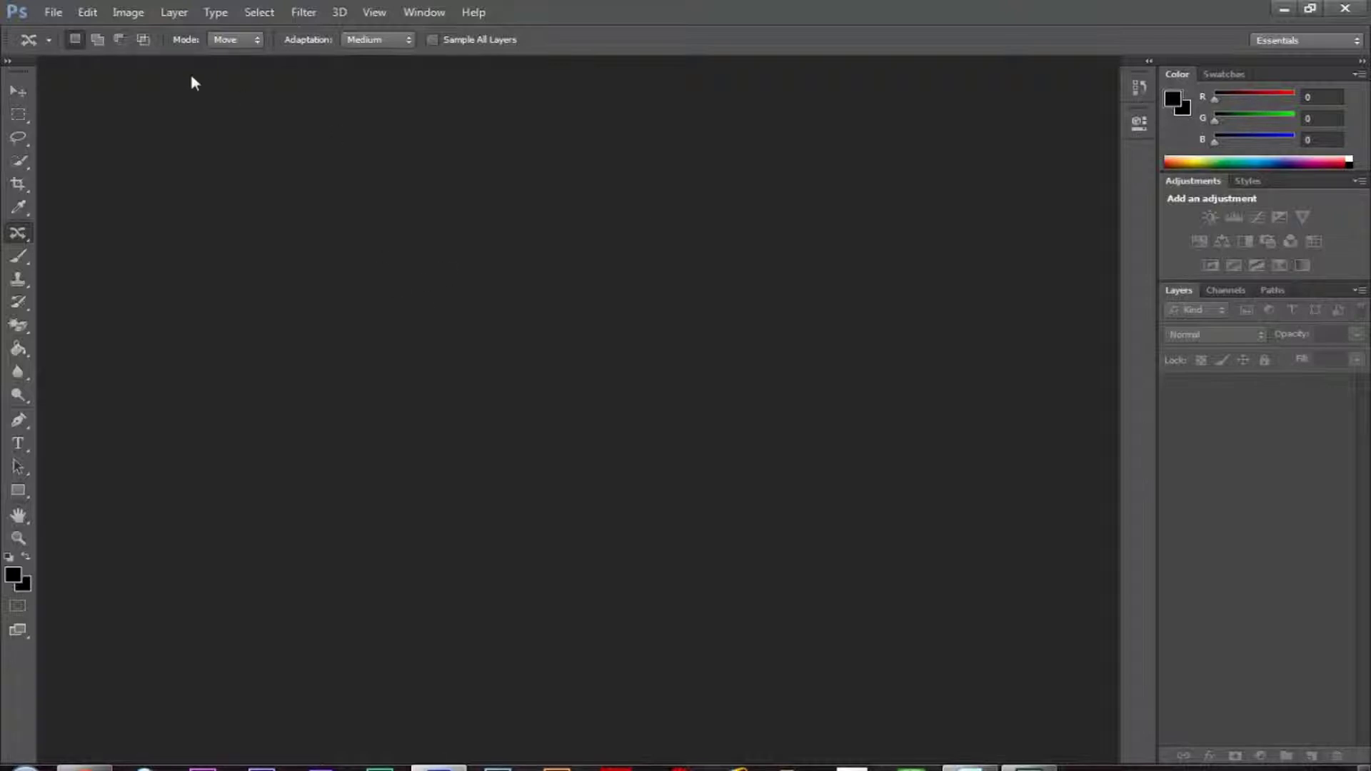
Open the sunset beach JPG from the Desktop folder
click(53, 13)
click(68, 46)
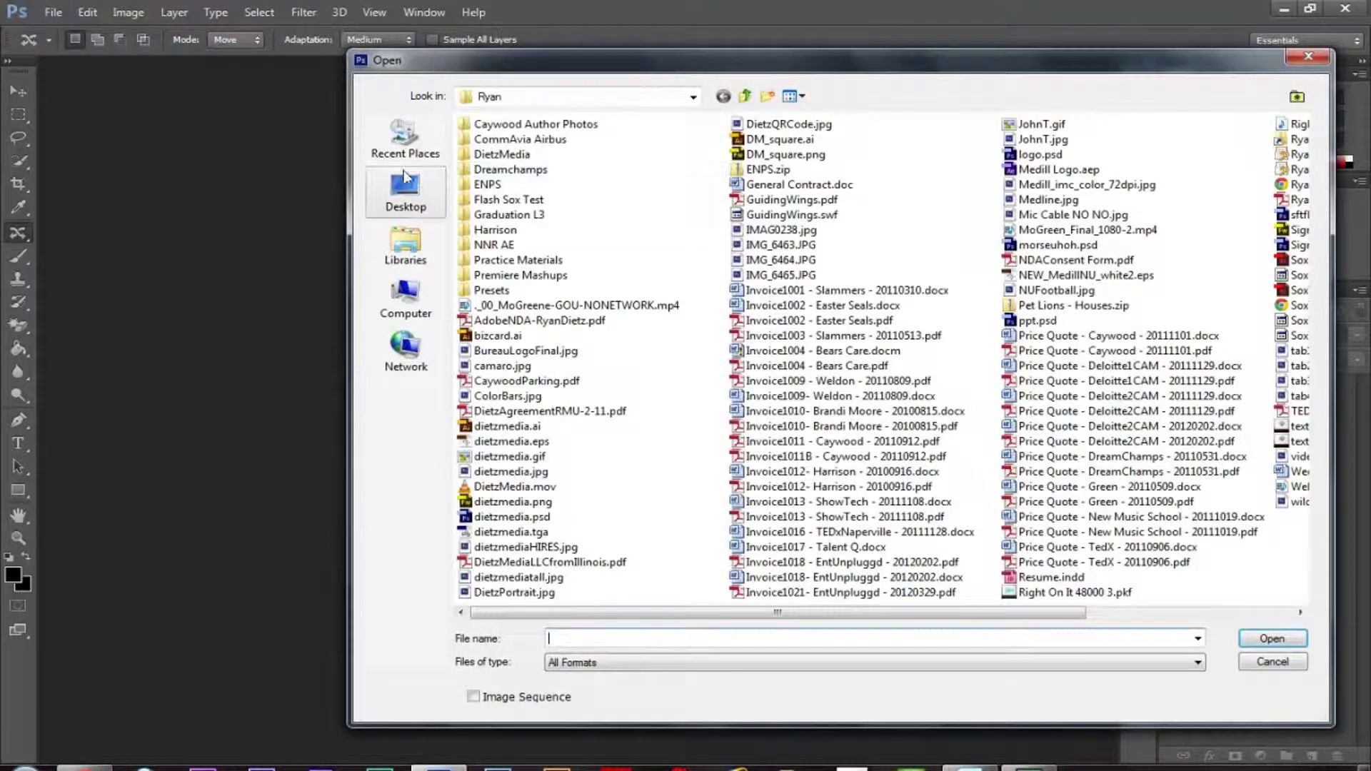
click(427, 197)
click(564, 194)
double_click(566, 198)
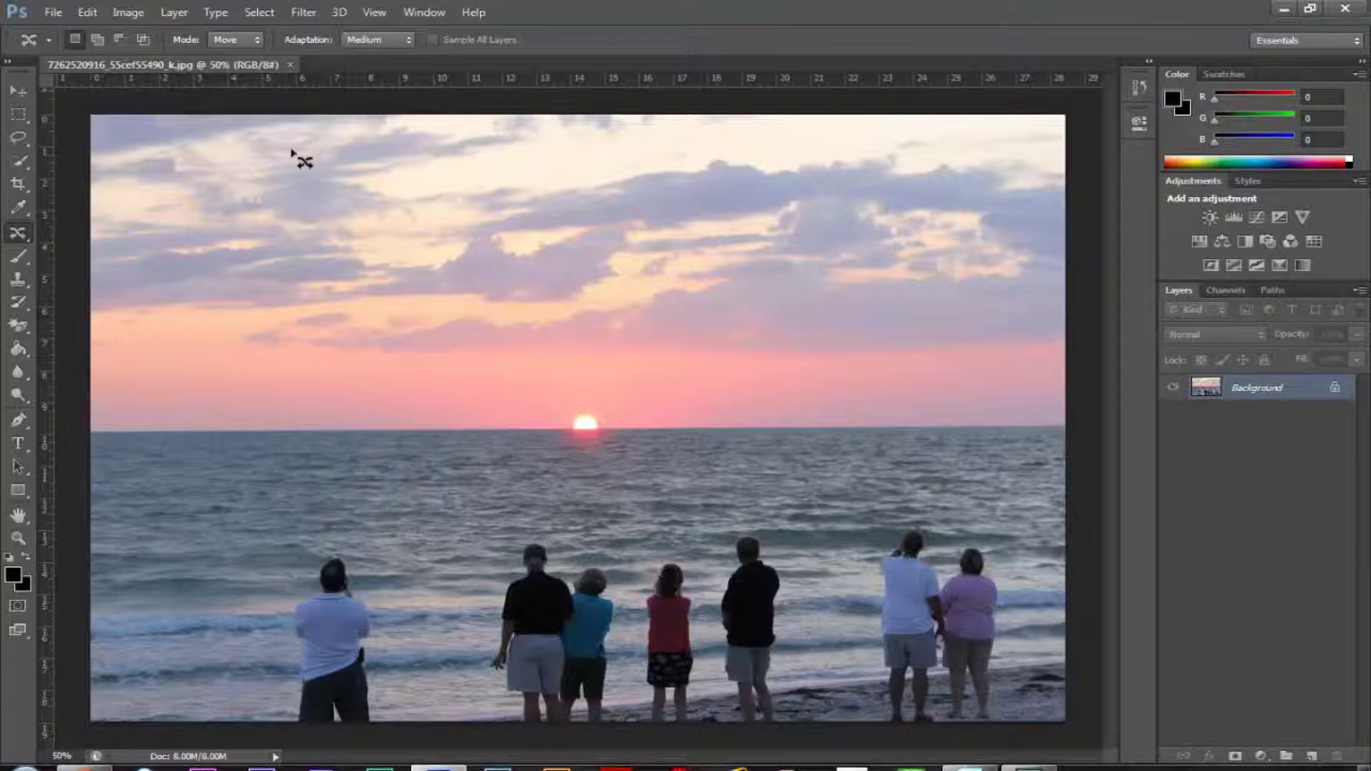
Select the ordinary Move tool at the top of the toolbar
click(19, 93)
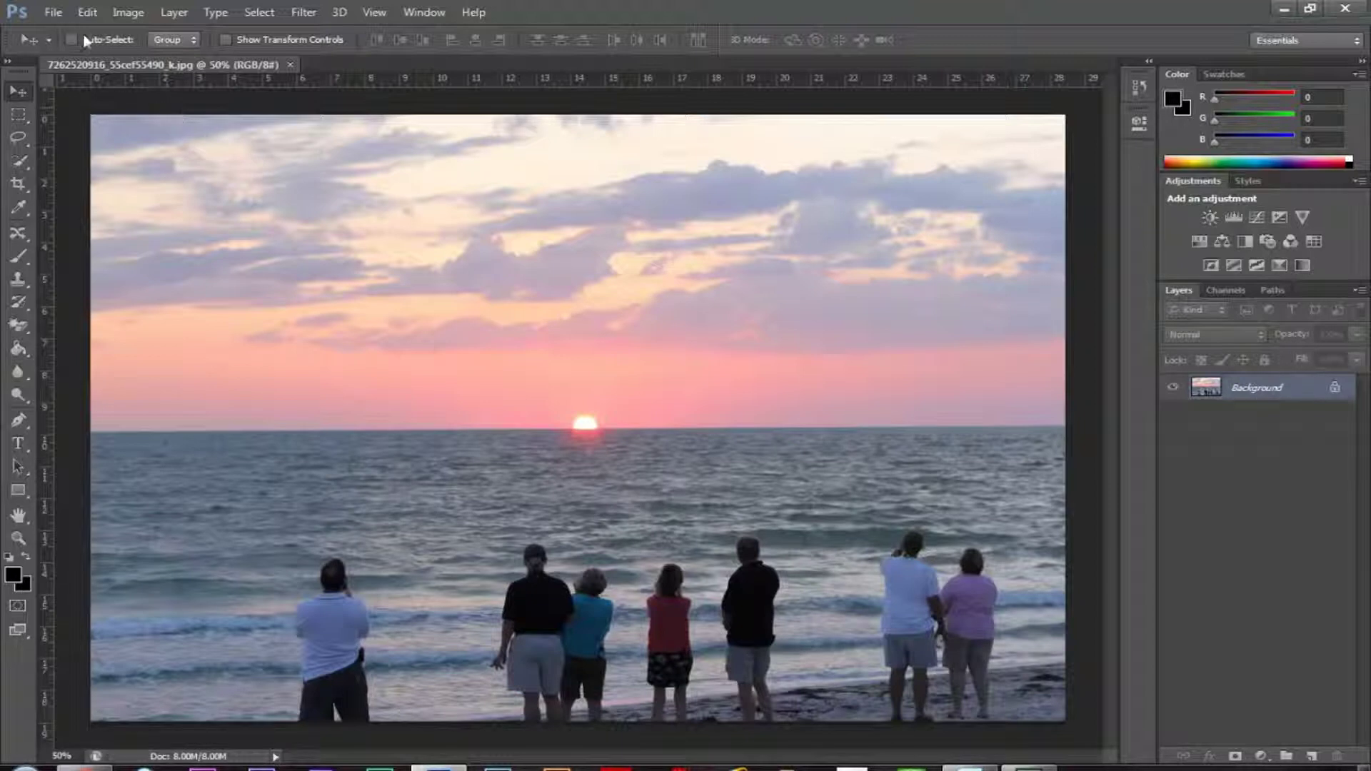
Save a copy of the photo as SUNSET_EDITED.jpg with JPEG quality 12
click(51, 13)
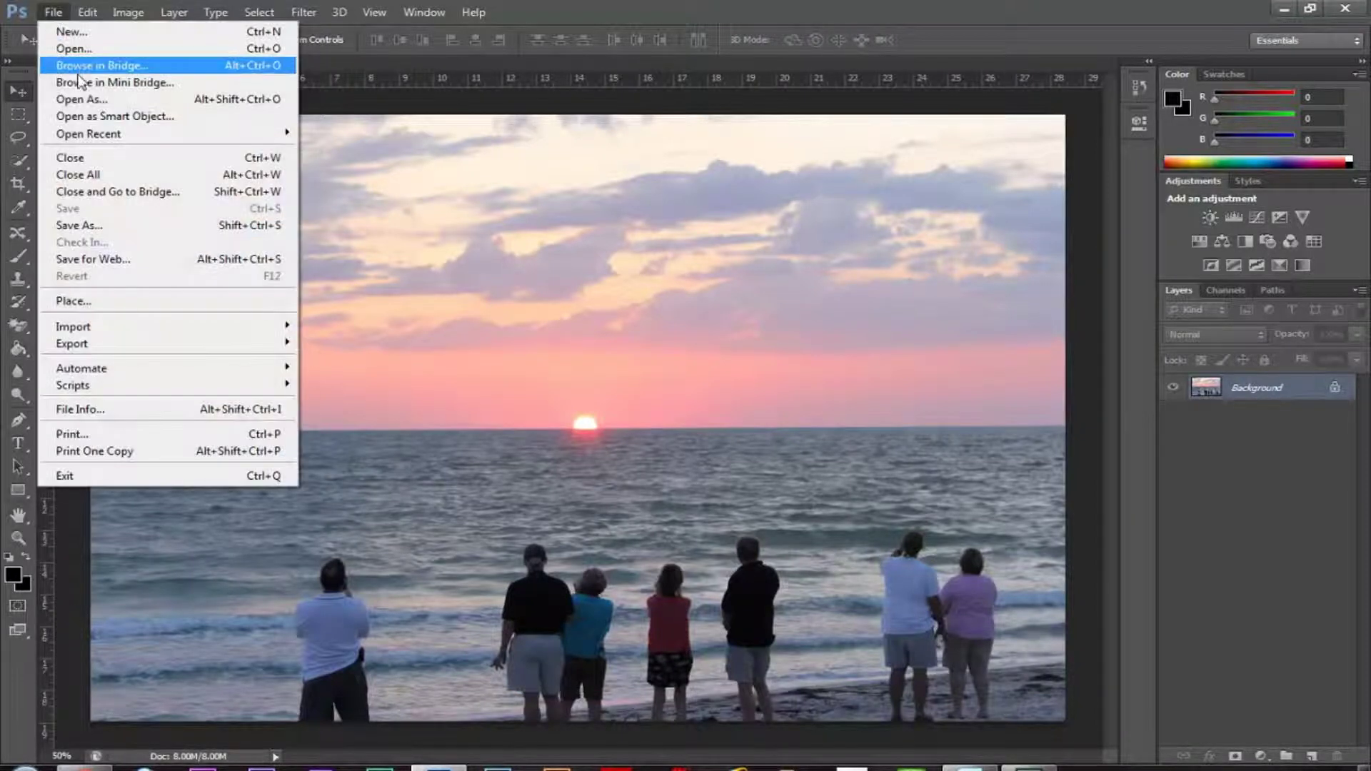
click(84, 227)
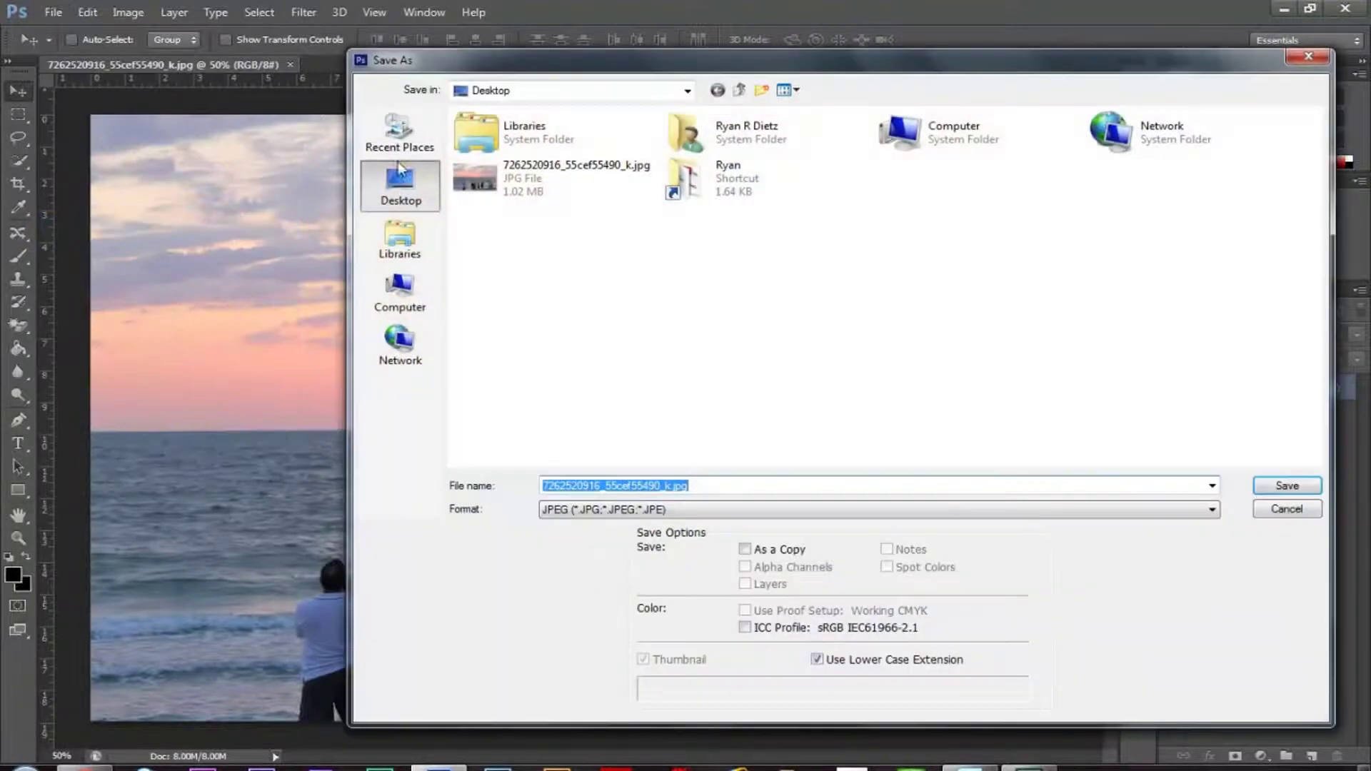
text(SUNSET_)
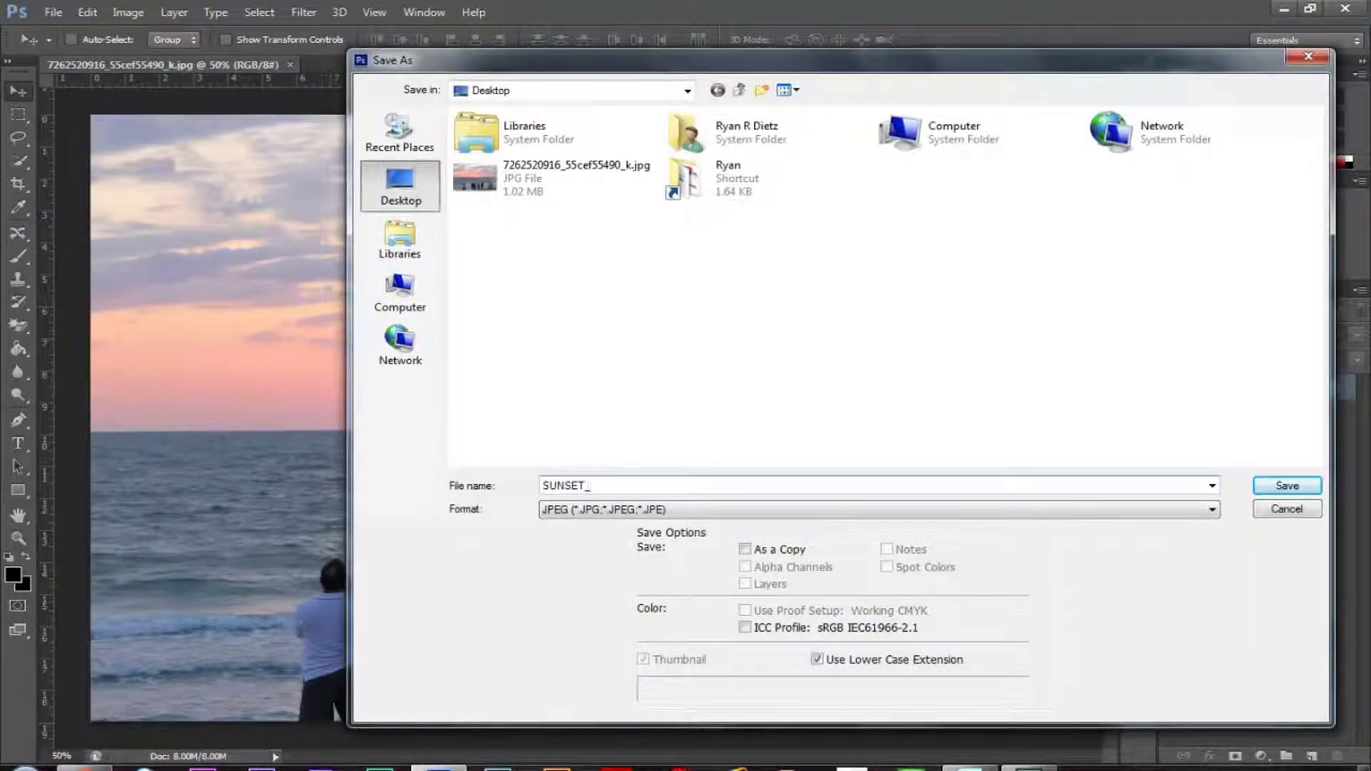
text(RESIZED)
key(BackSpace)
key(BackSpace)
key(BackSpace)
key(BackSpace)
key(BackSpace)
key(BackSpace)
key(BackSpace)
text(EDITED)
click(1286, 485)
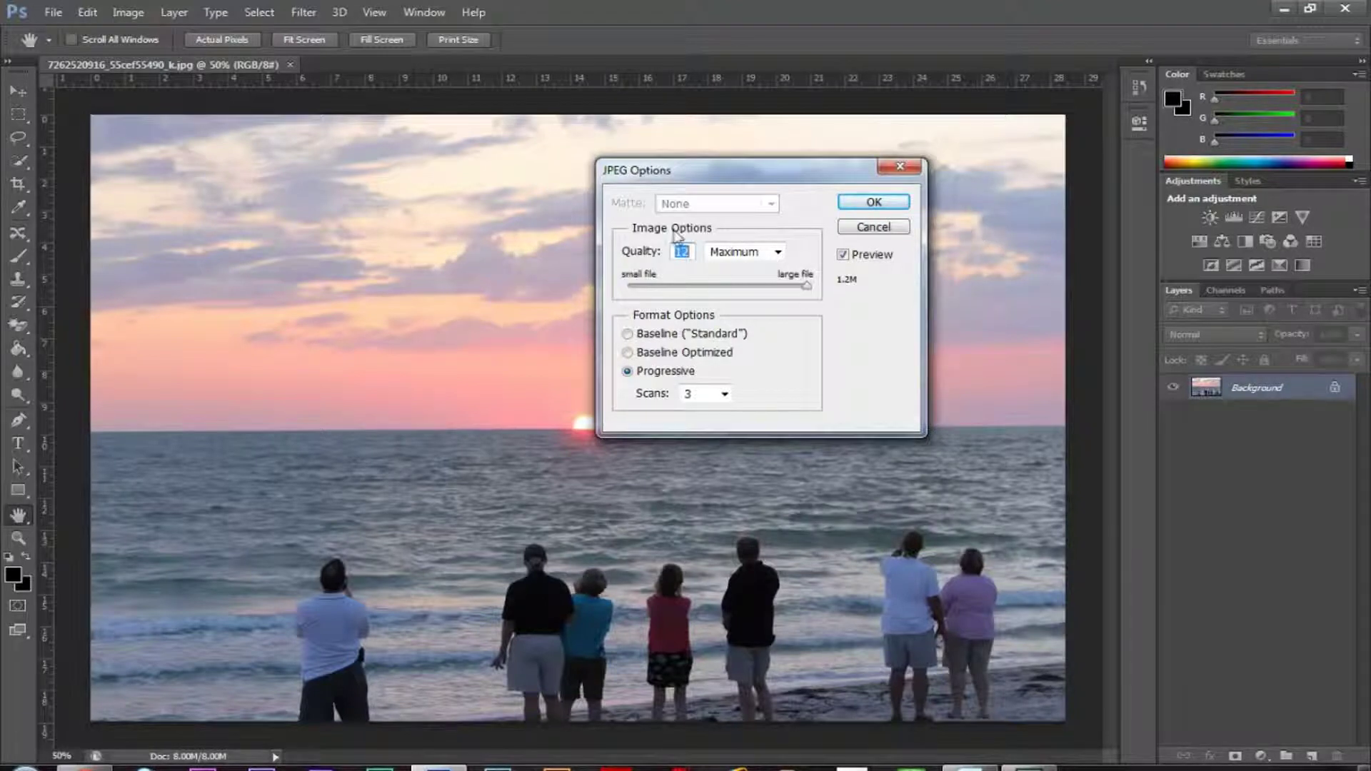
click(874, 203)
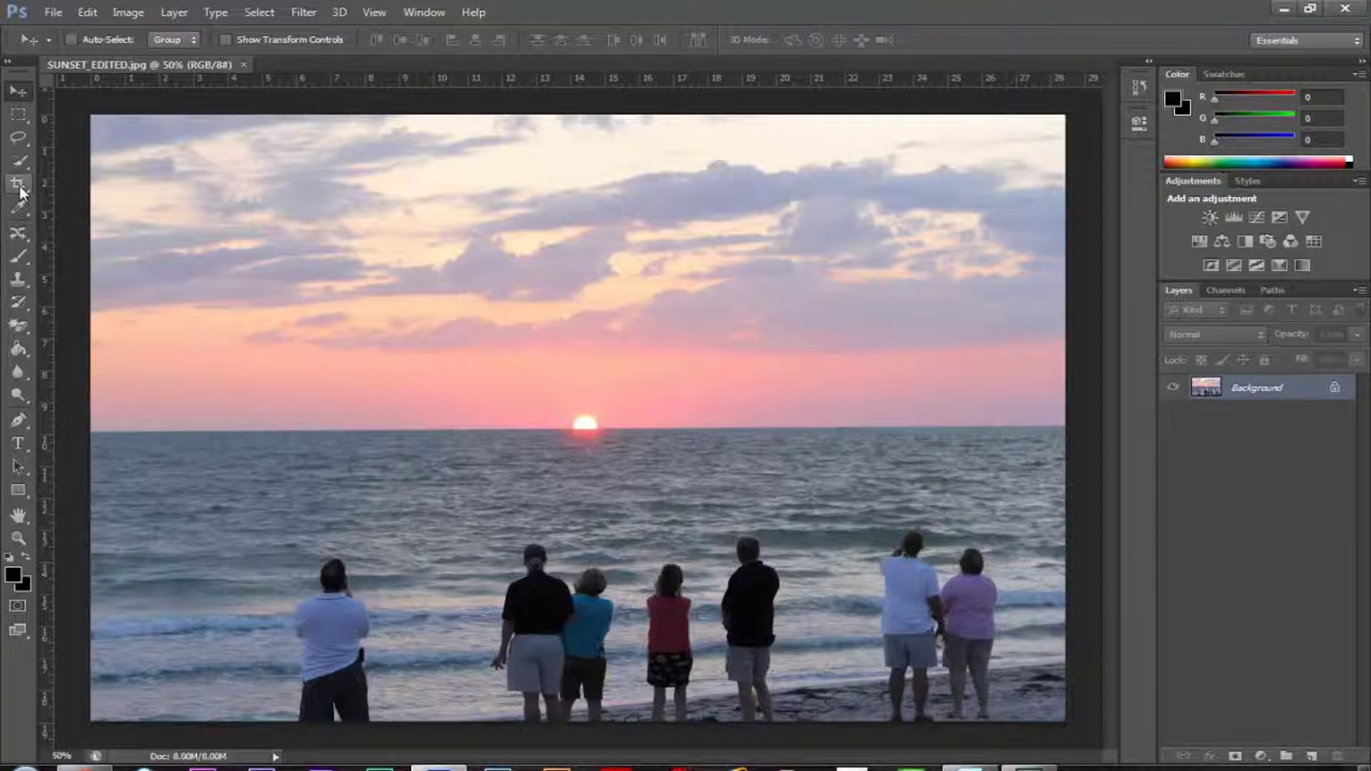
Crop away the upper sky and the left and right strips, and commit the crop
click(19, 187)
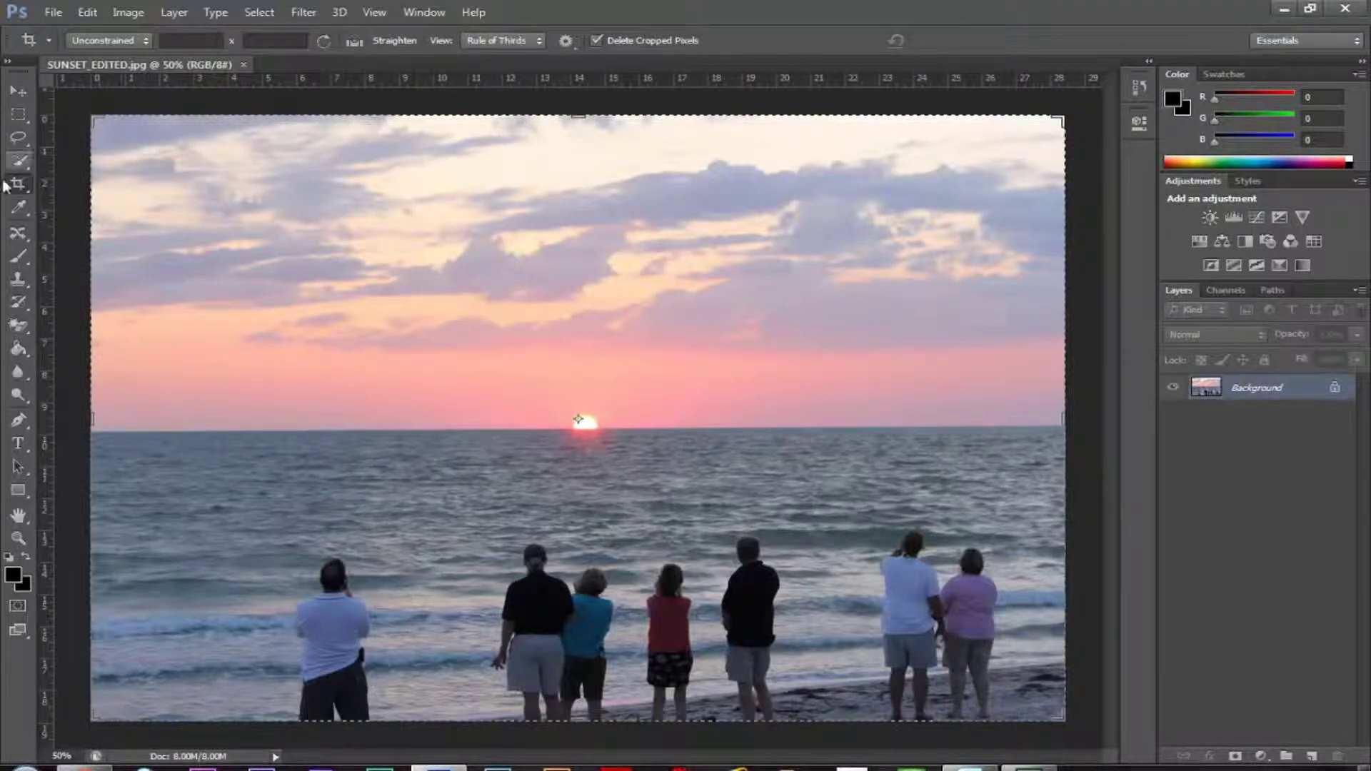
drag(93, 117, 146, 156)
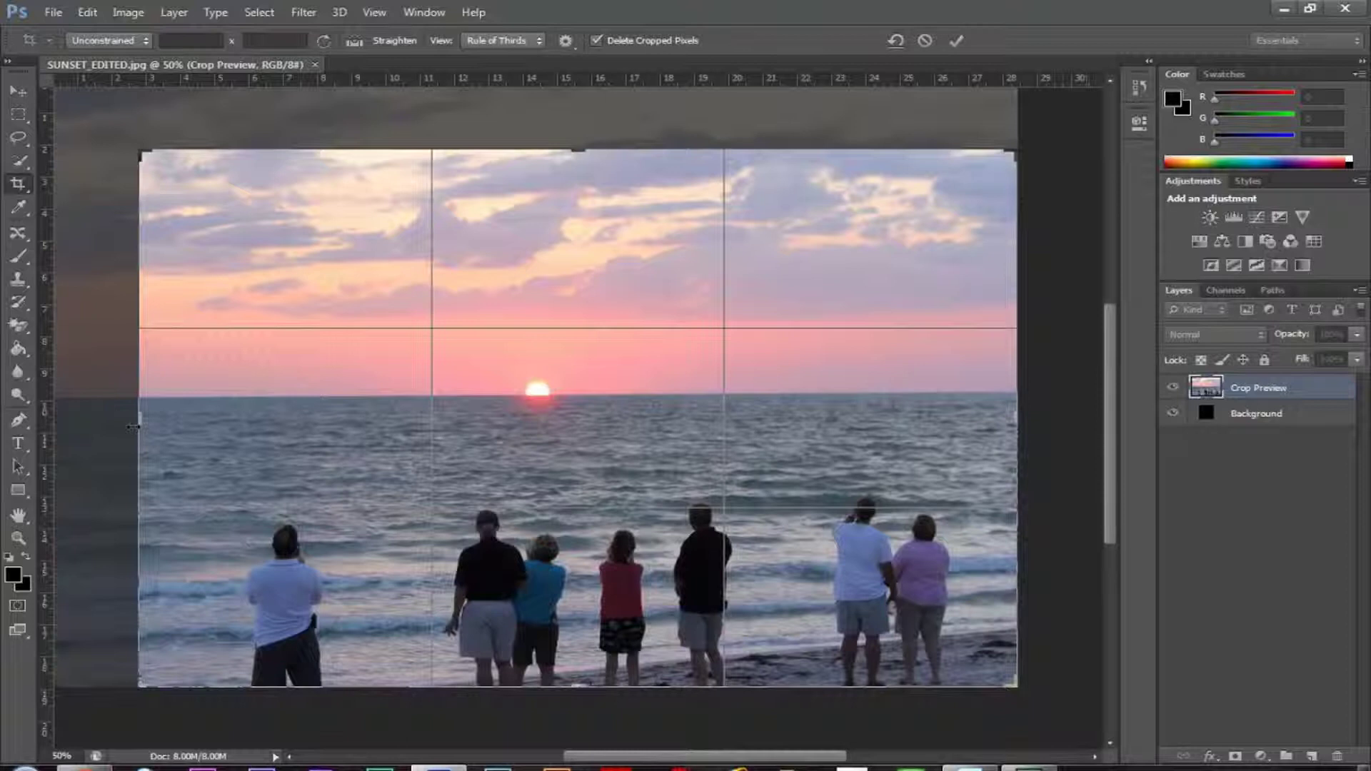
drag(133, 426, 169, 421)
drag(580, 151, 585, 290)
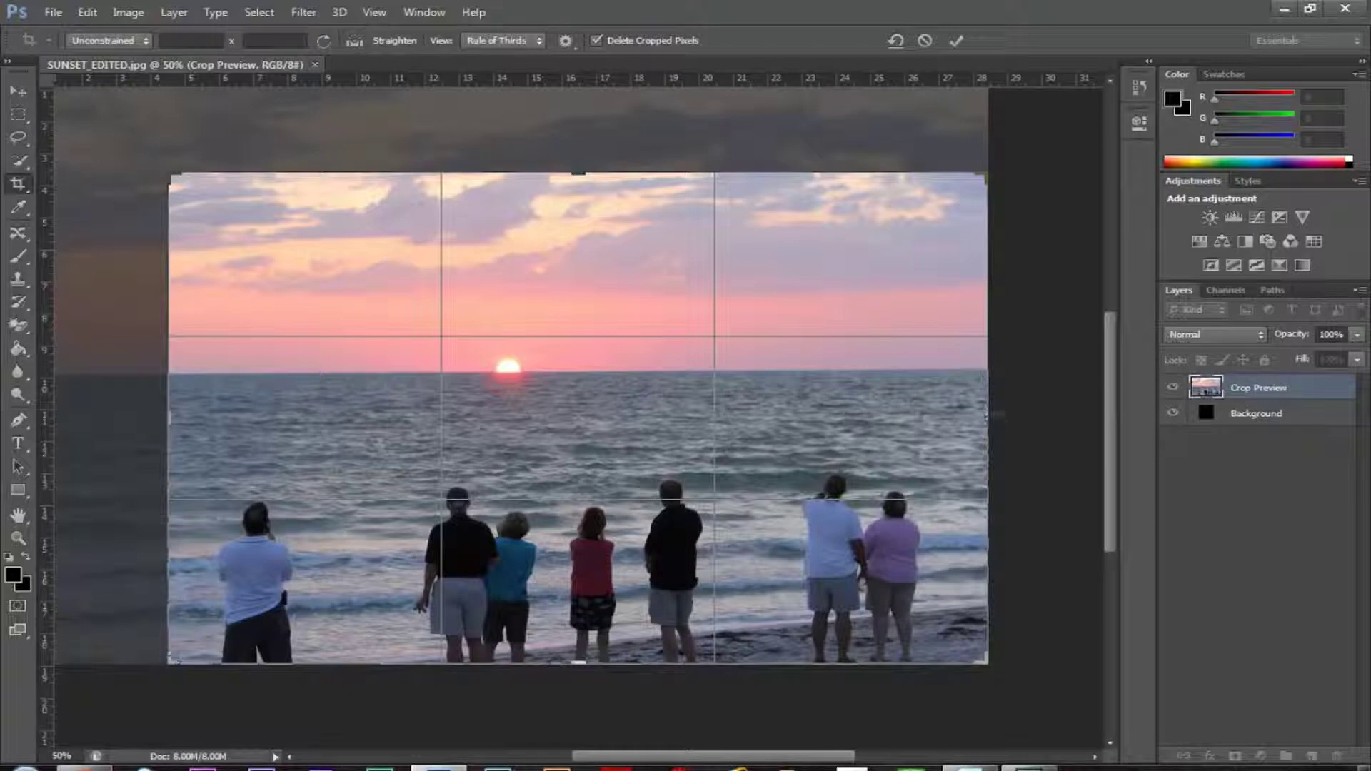
mouse_move(988, 414)
mouse_down()
mouse_move(978, 393)
mouse_move(1003, 392)
mouse_up()
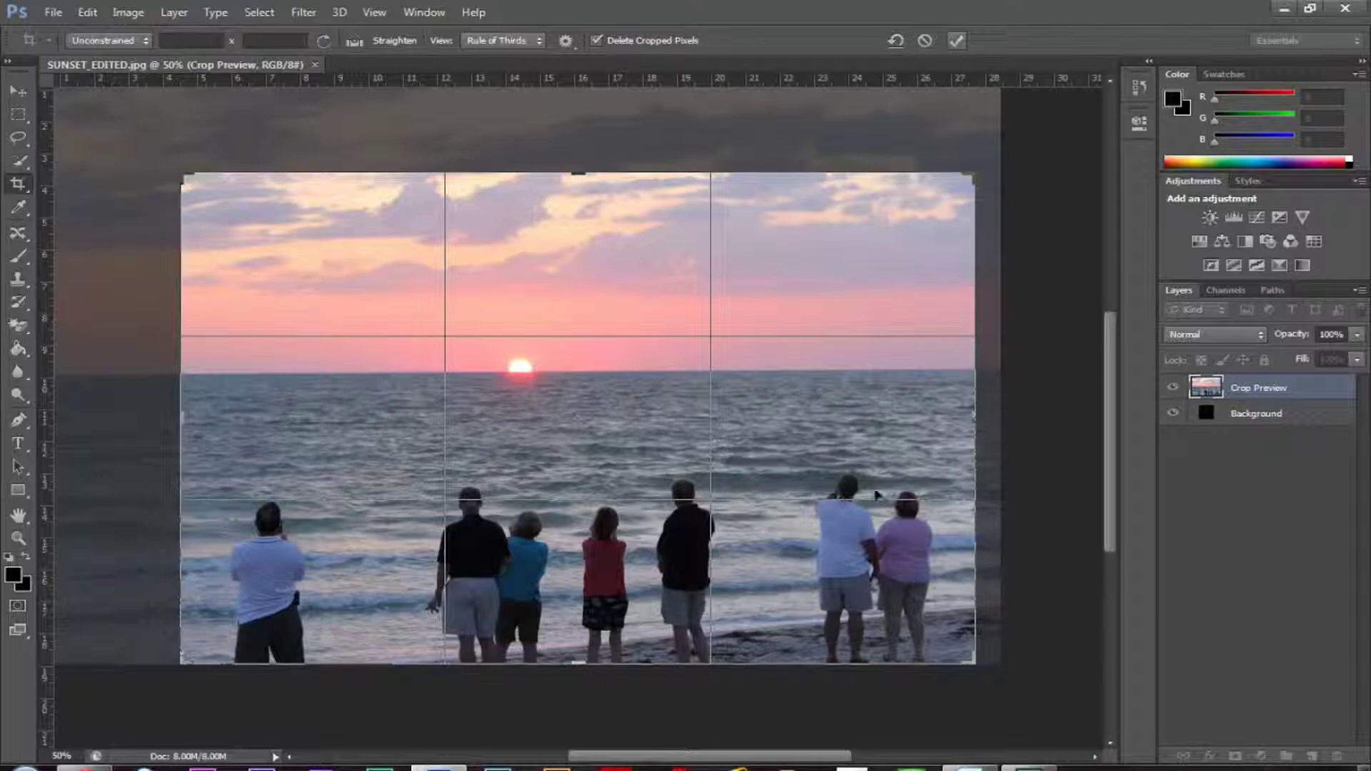
click(956, 41)
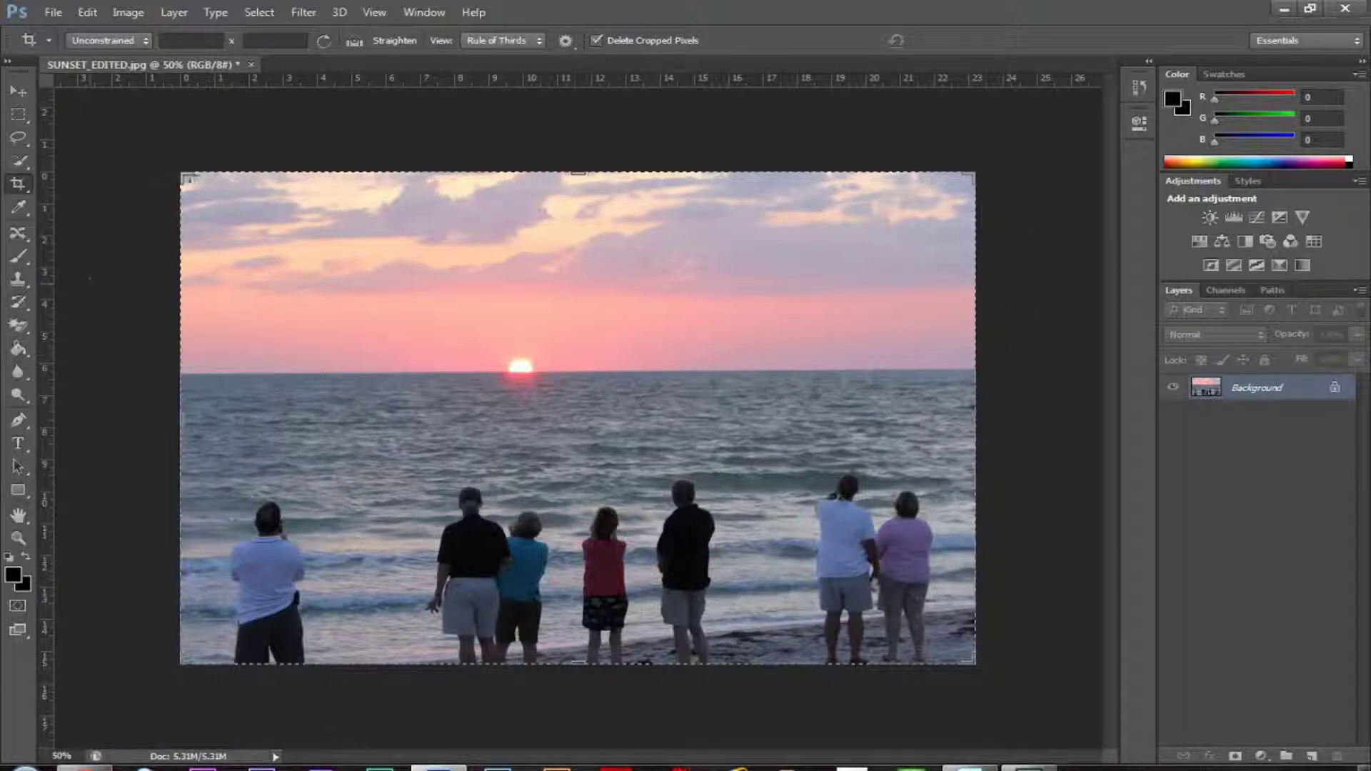
Trim slightly more from the top-left corner and confirm the crop in the prompt
mouse_move(189, 181)
mouse_down()
mouse_move(205, 189)
mouse_move(190, 184)
mouse_up()
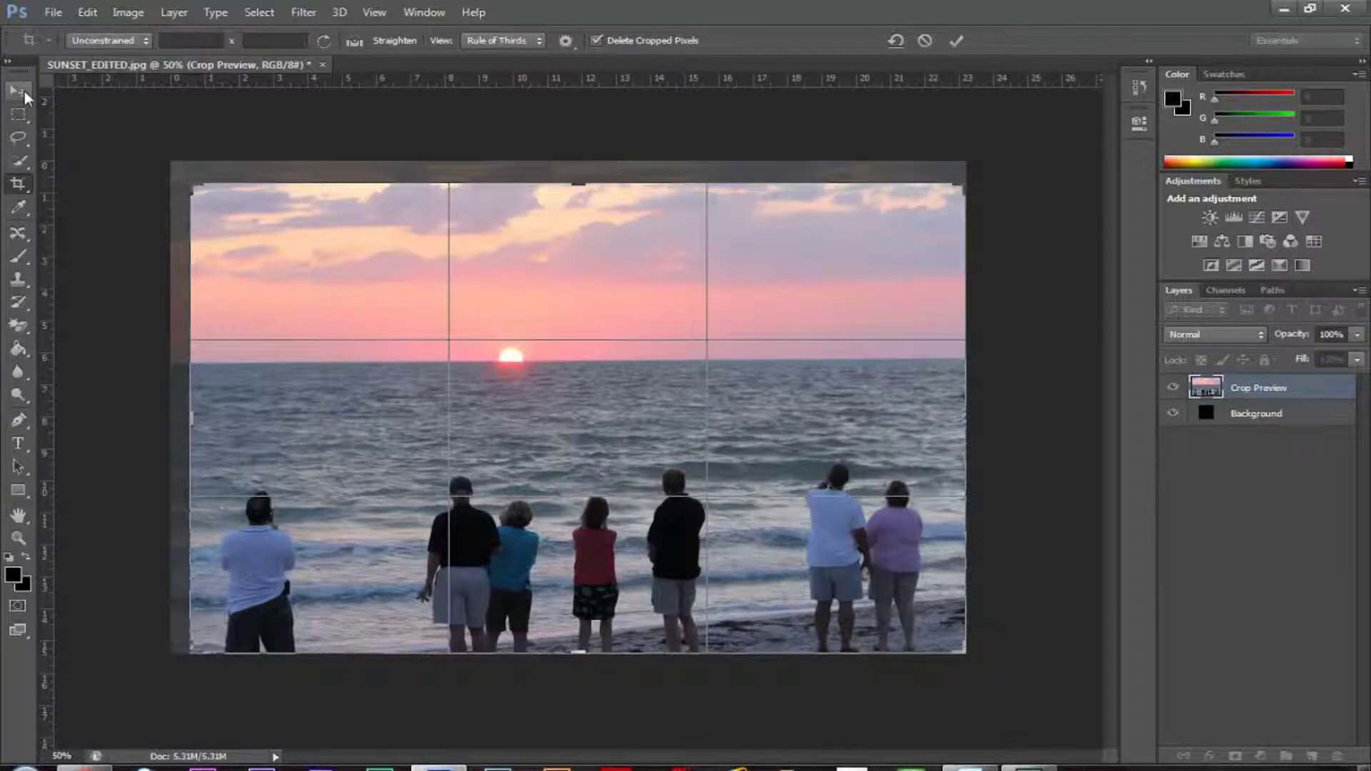
click(18, 136)
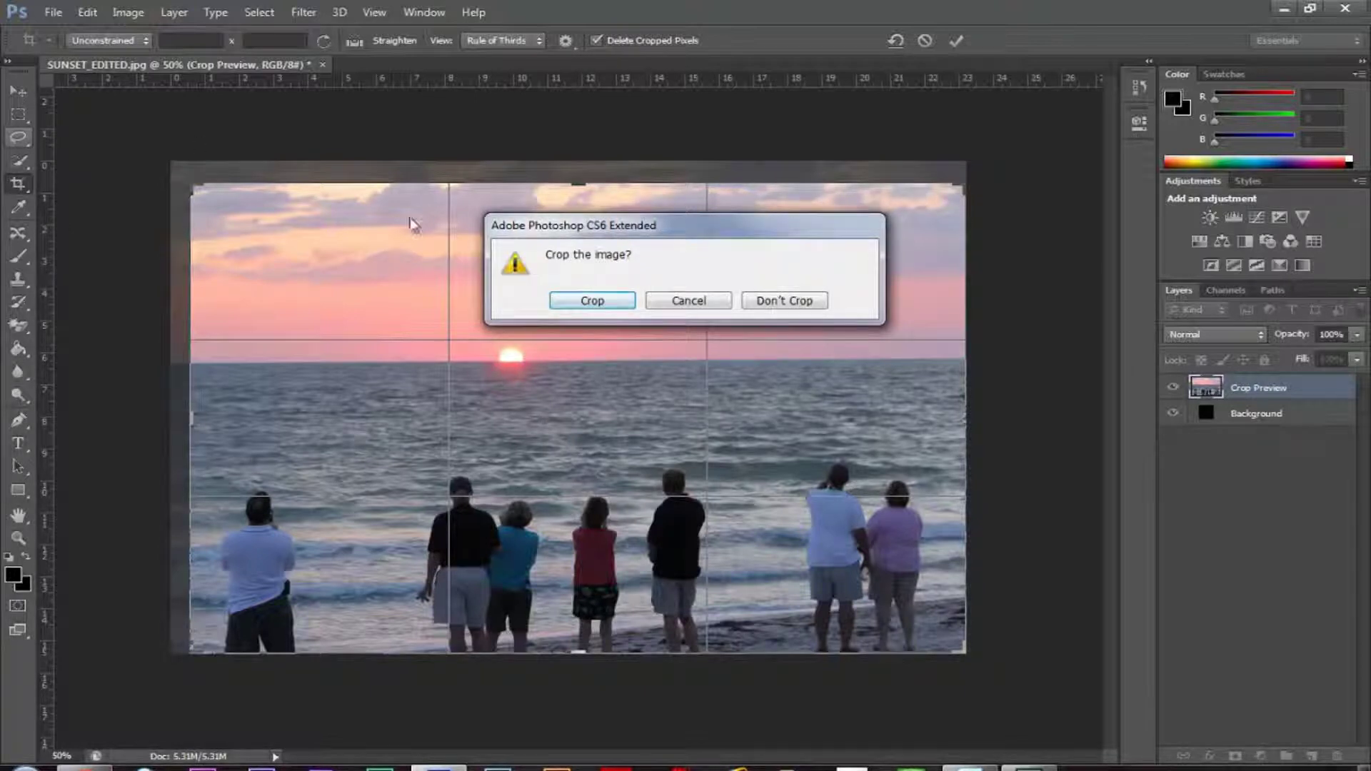
click(593, 301)
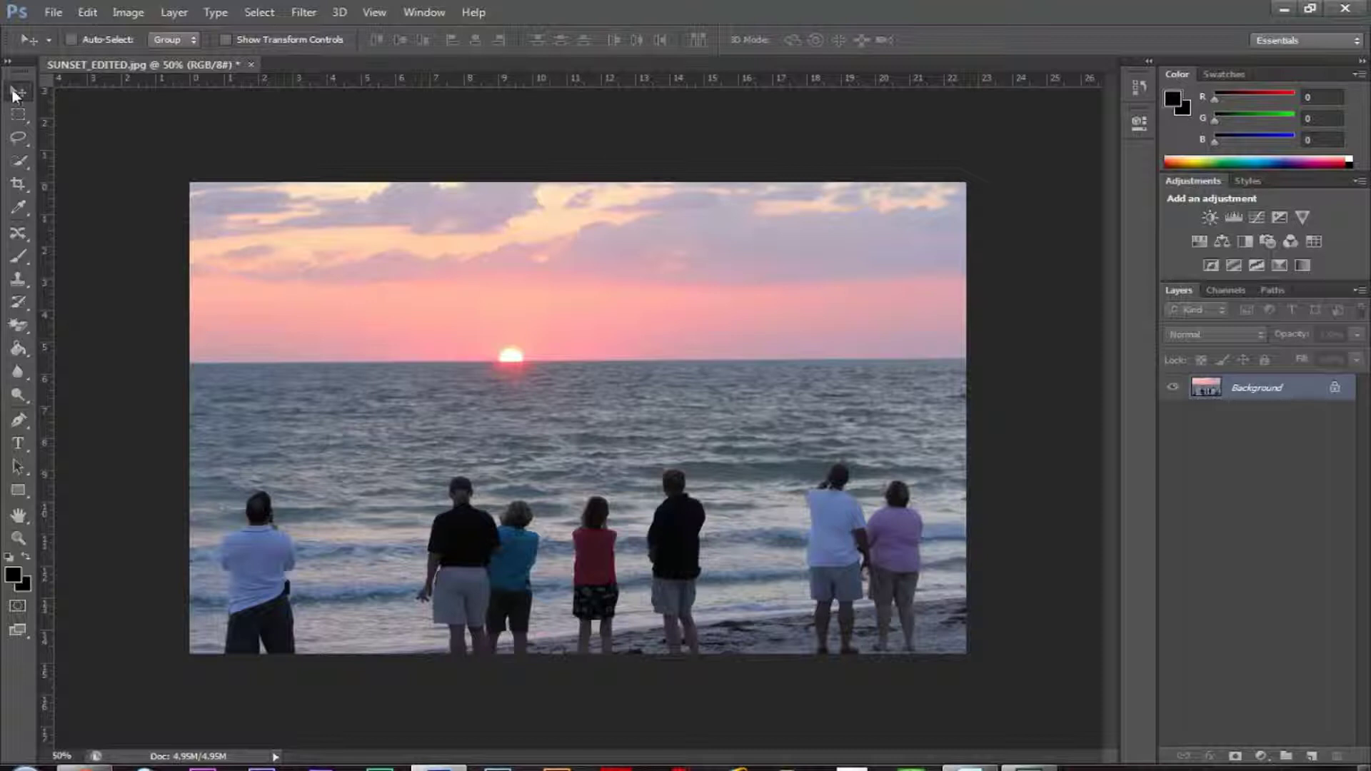
click(18, 184)
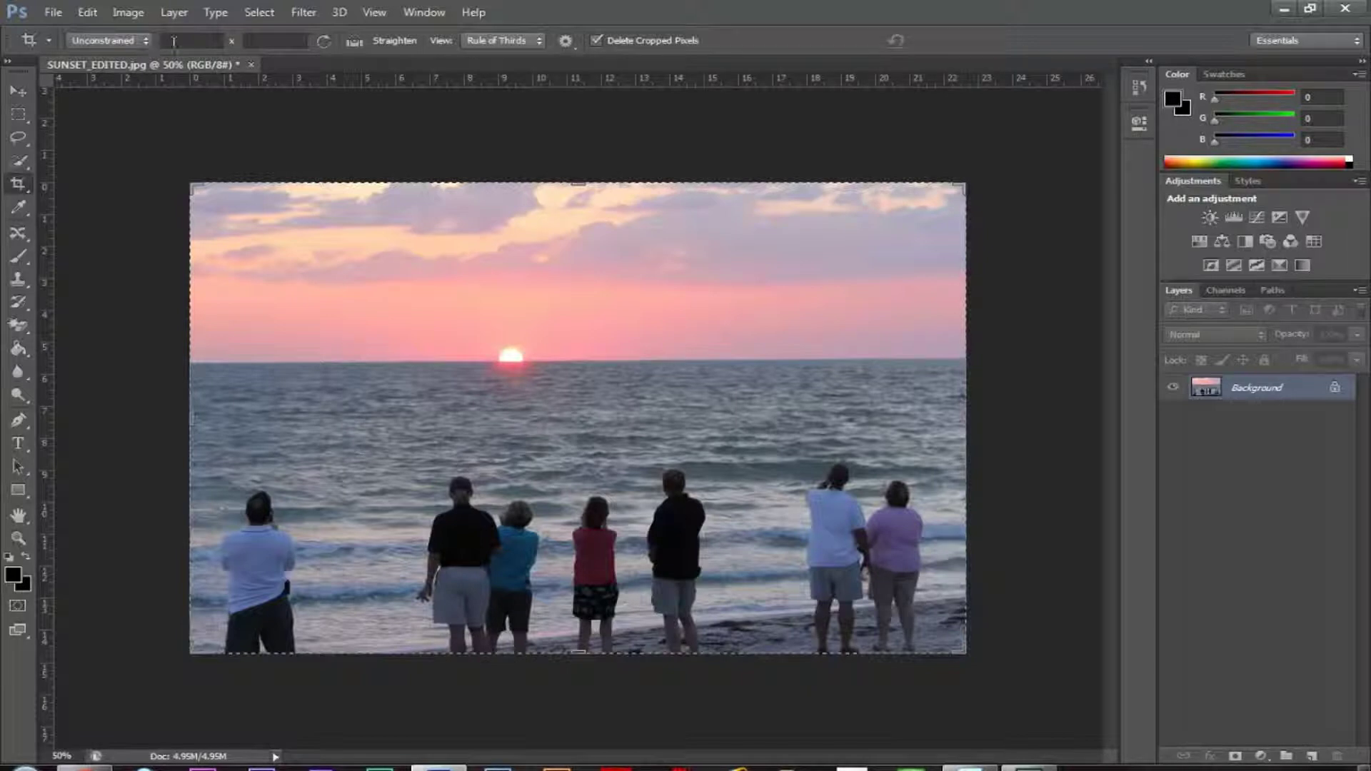
click(144, 41)
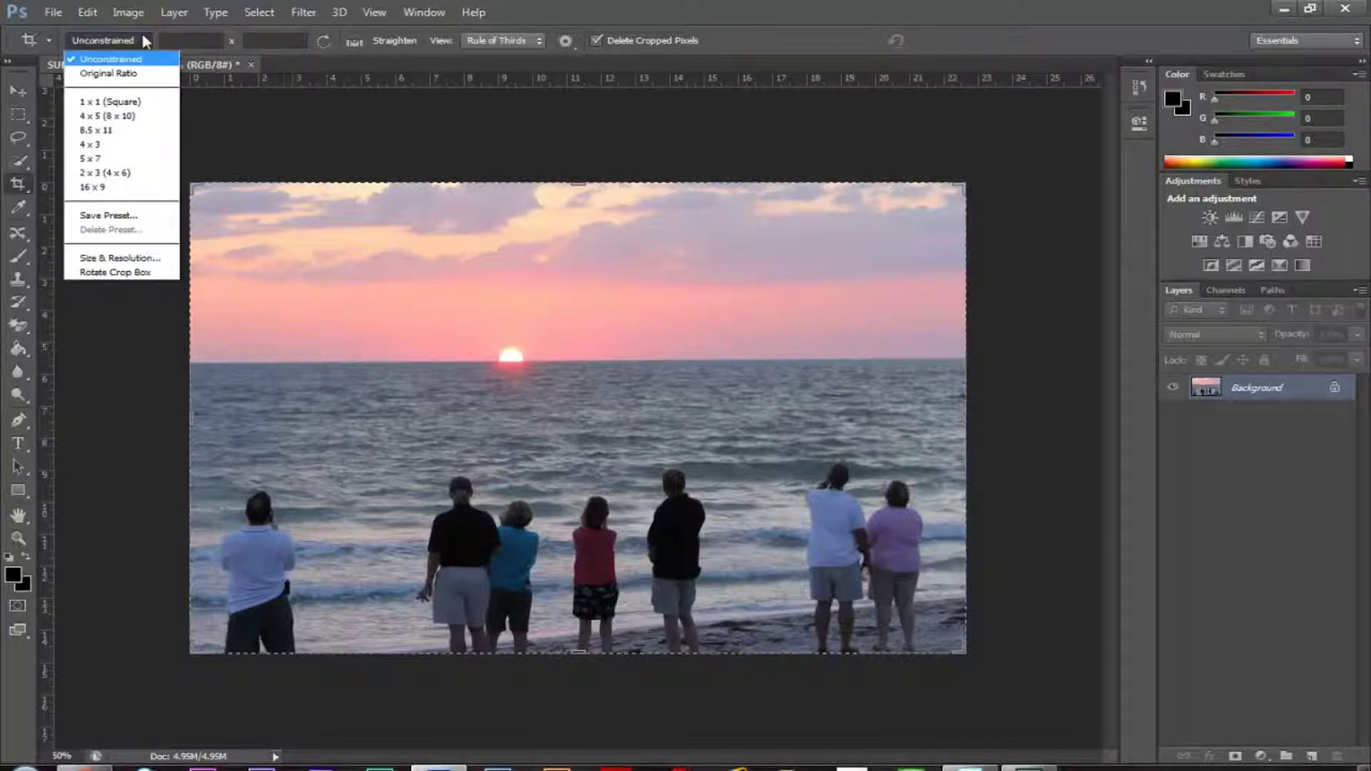
click(109, 39)
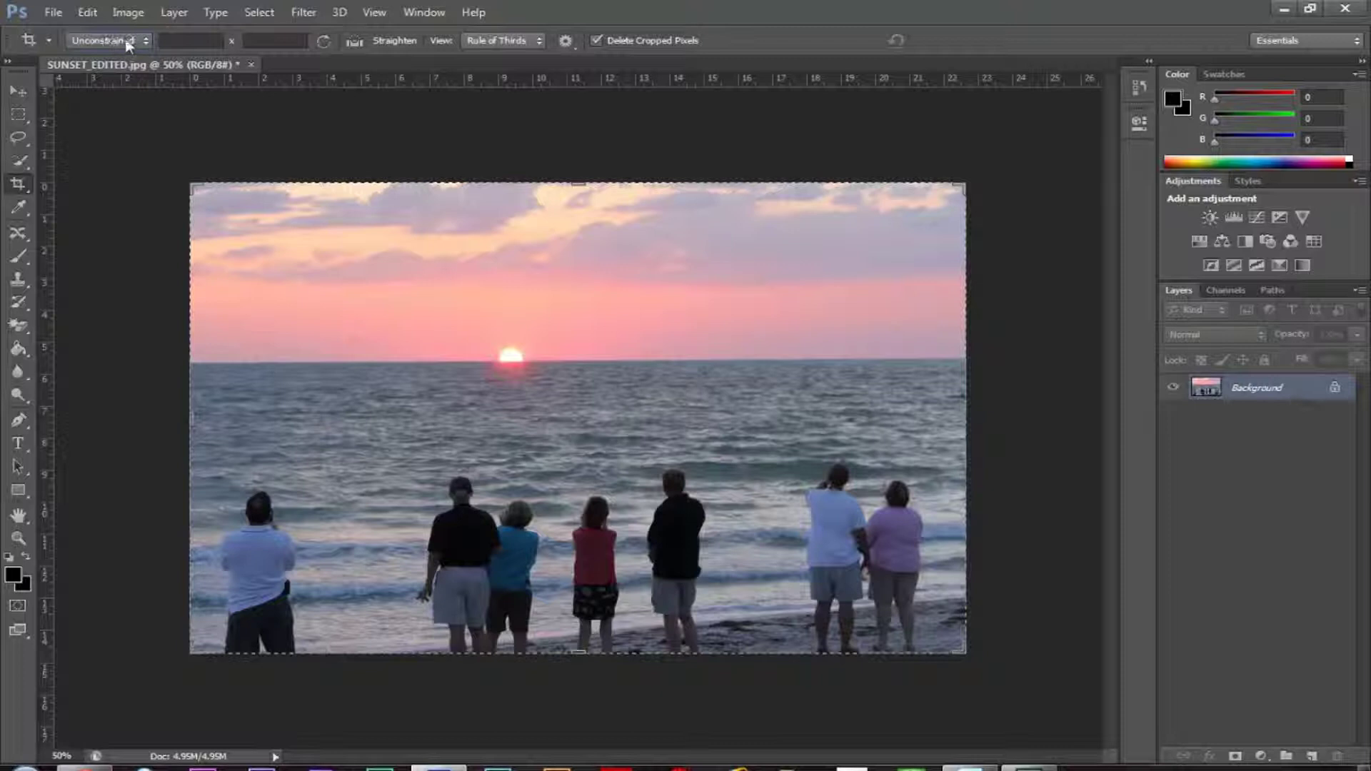
click(130, 44)
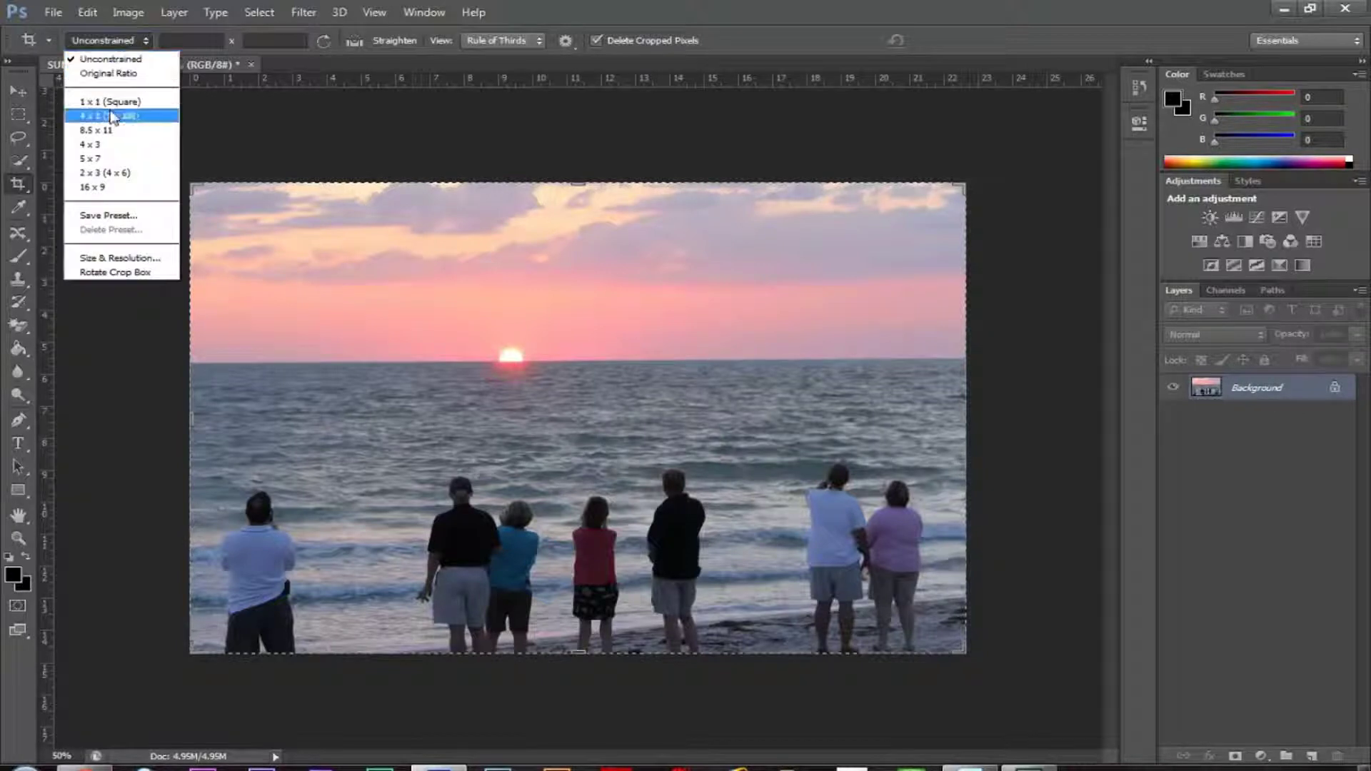
click(96, 187)
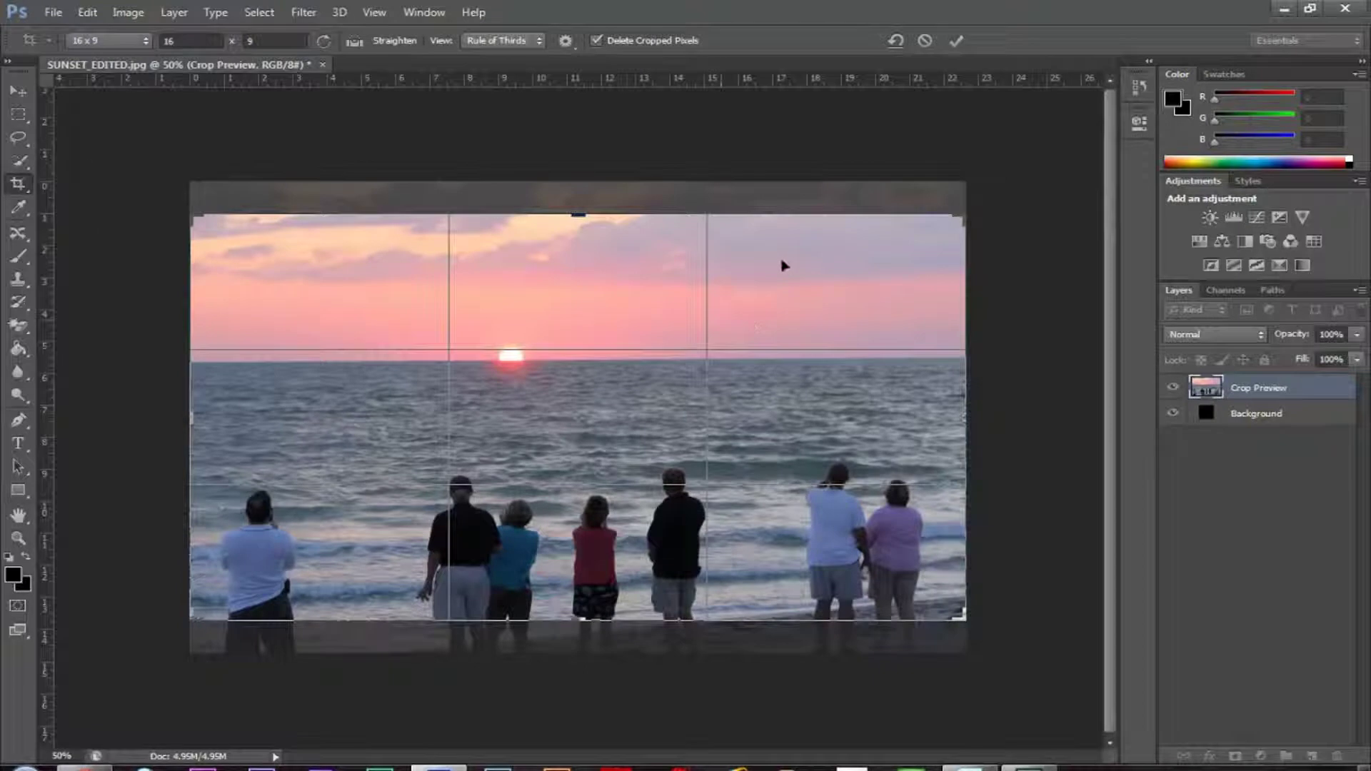
click(143, 40)
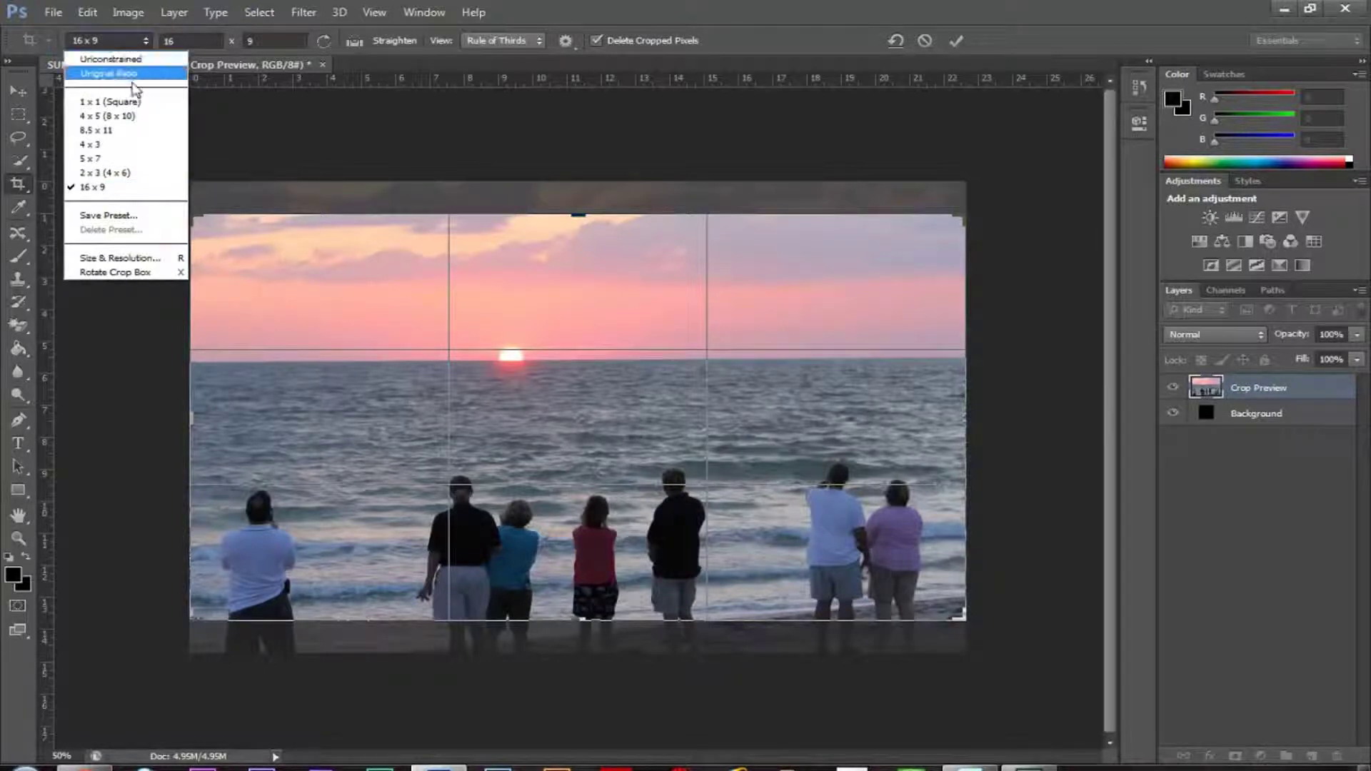
click(112, 144)
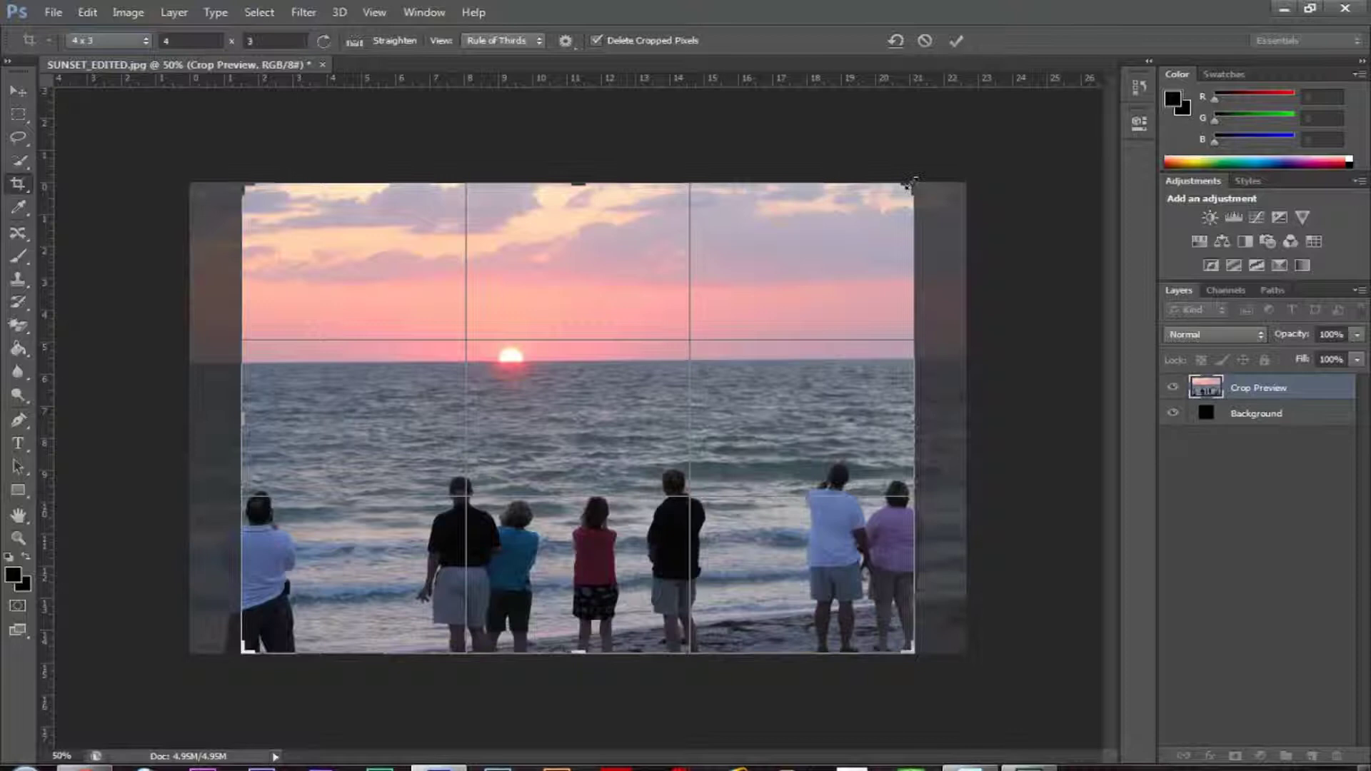
click(144, 43)
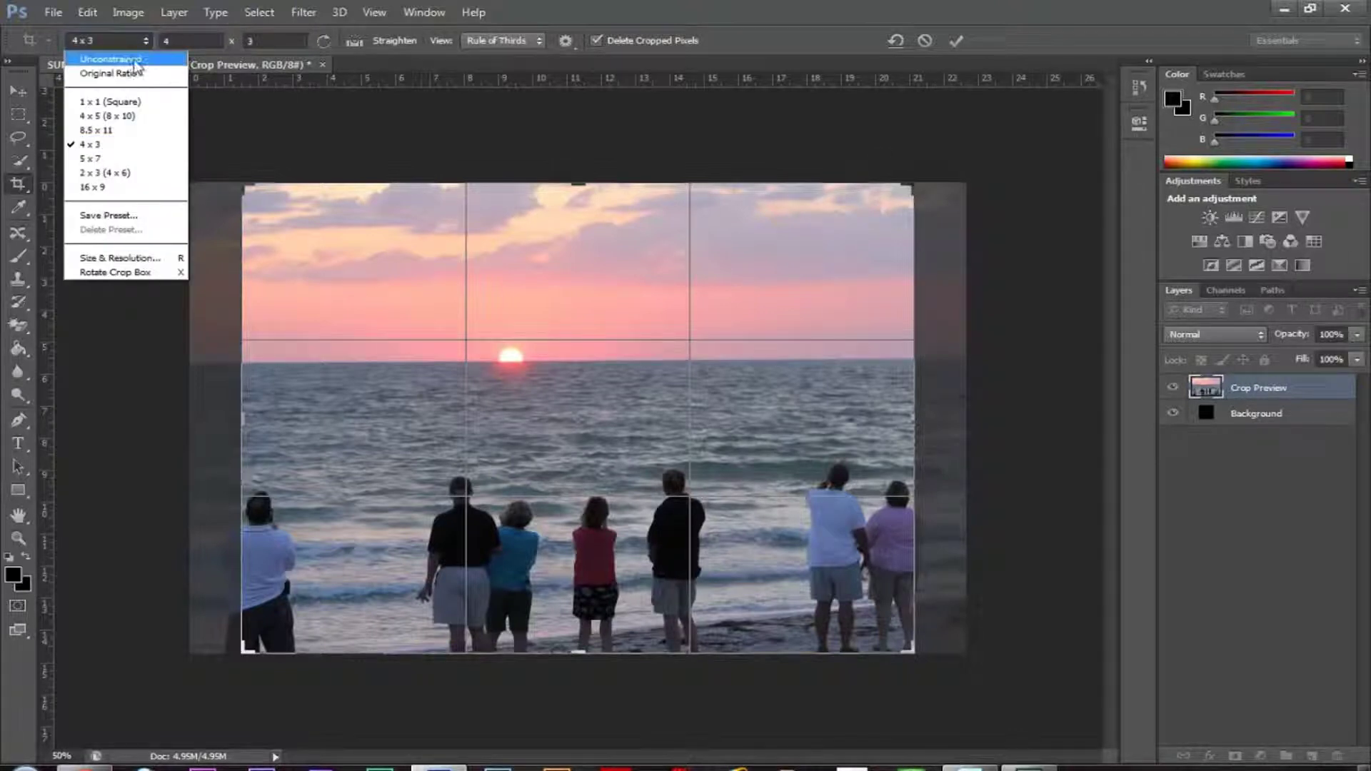
click(111, 58)
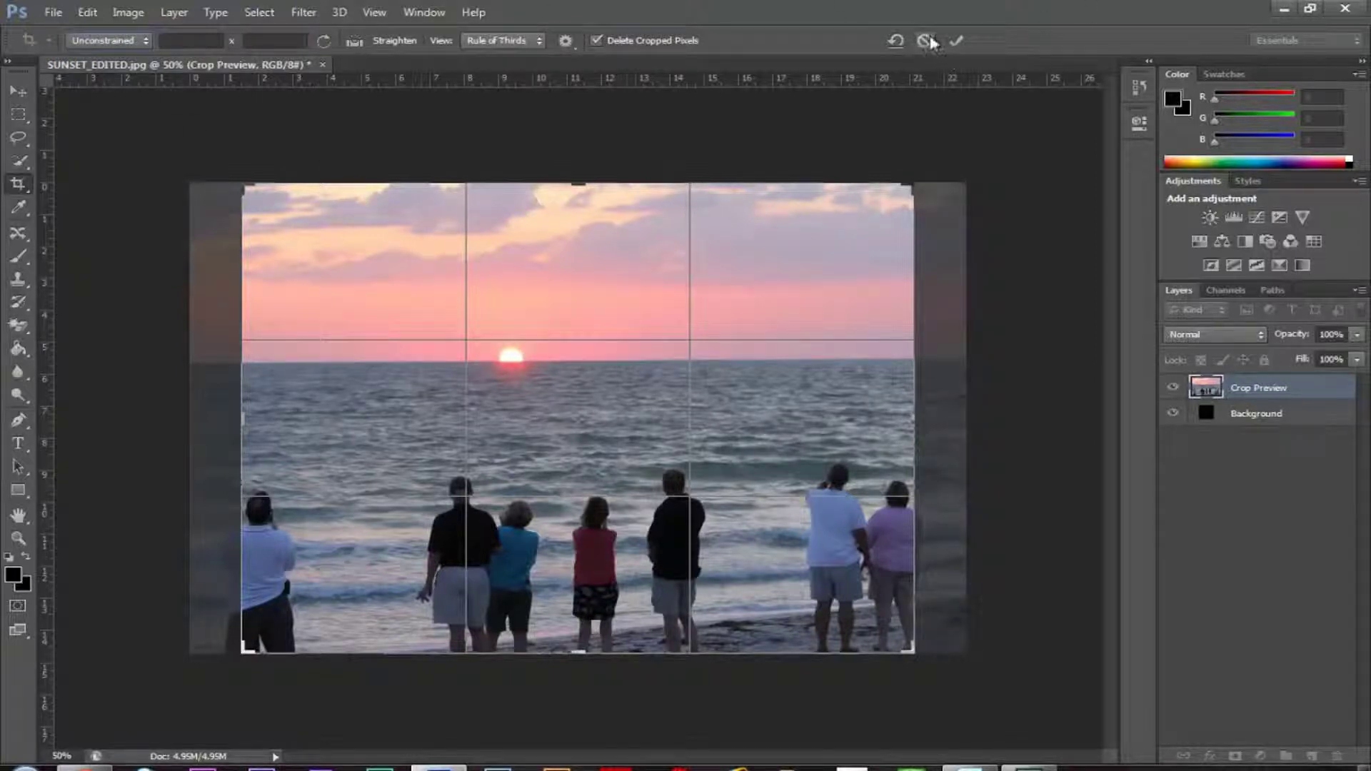
click(12, 100)
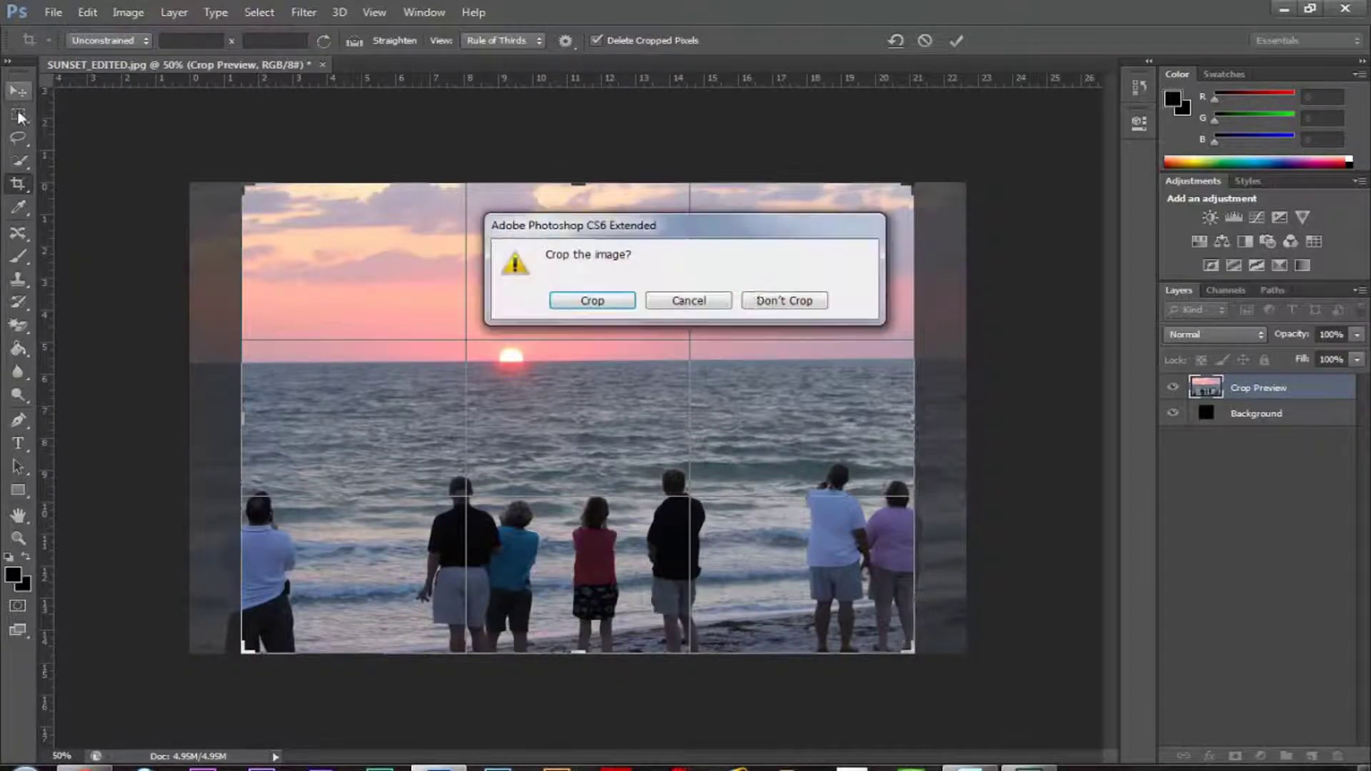
click(779, 300)
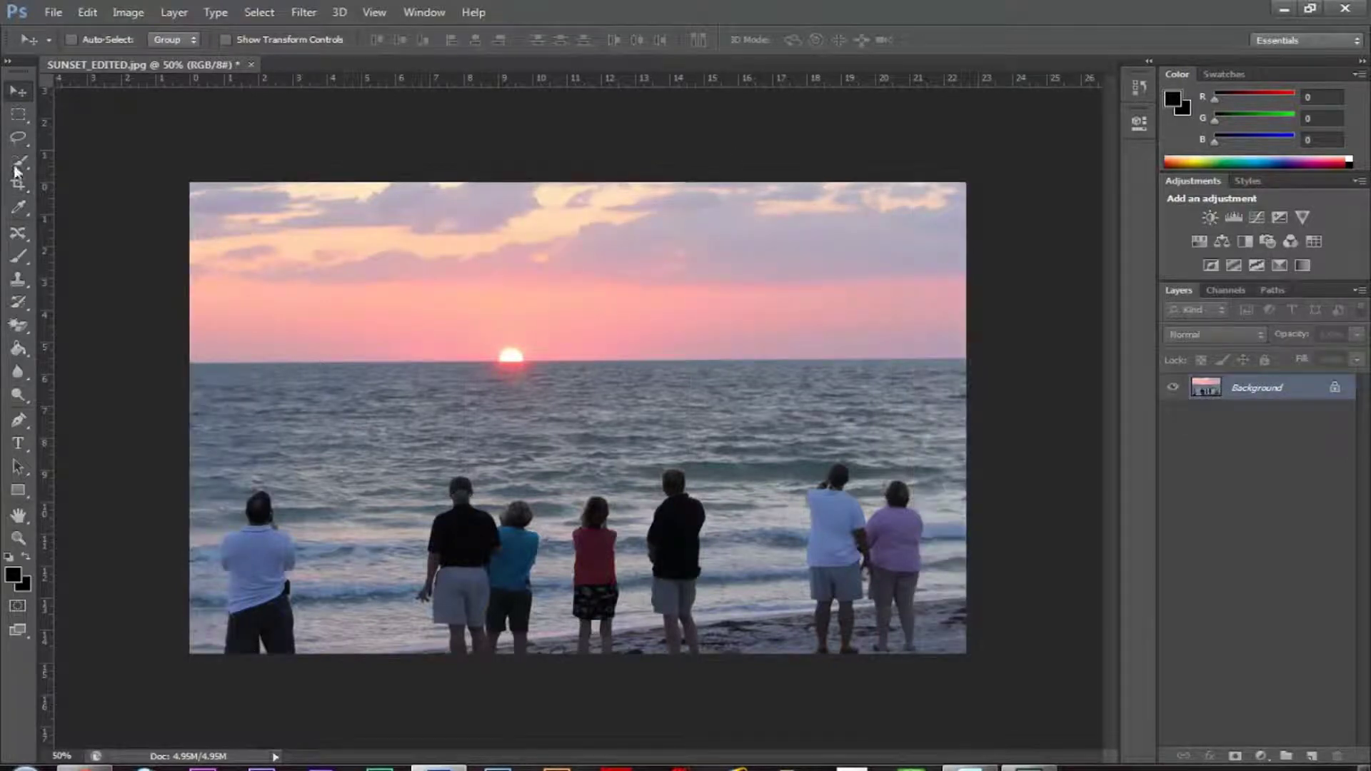
Apply Image > Auto Contrast to the sunset photo
click(127, 16)
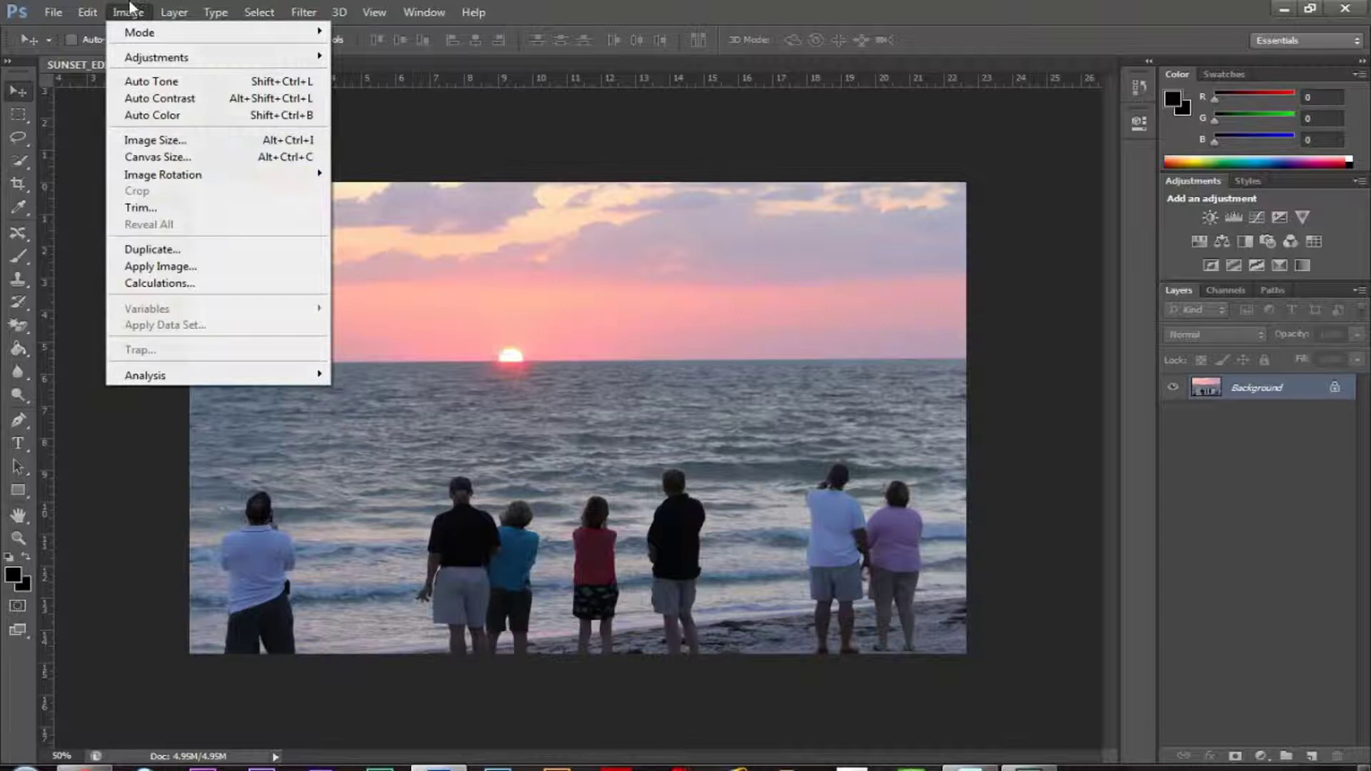
click(87, 139)
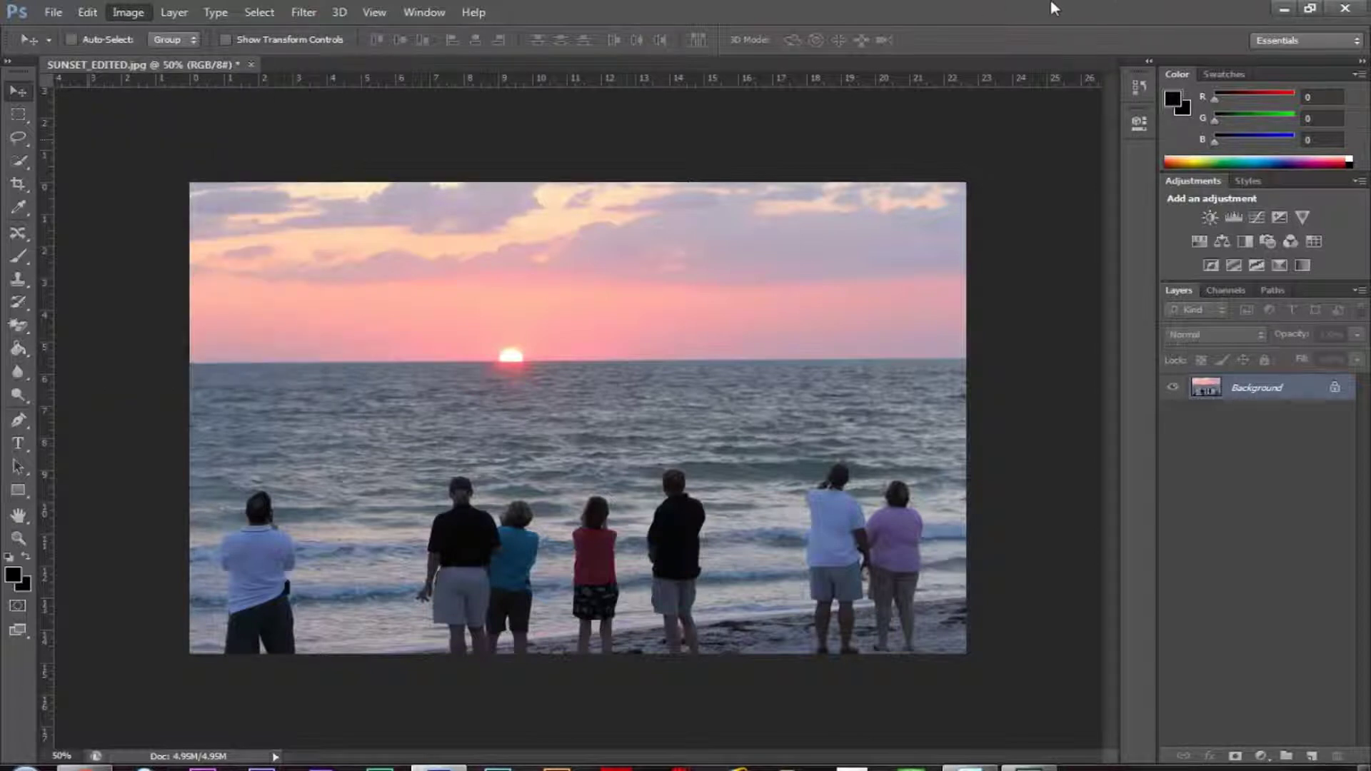
click(132, 19)
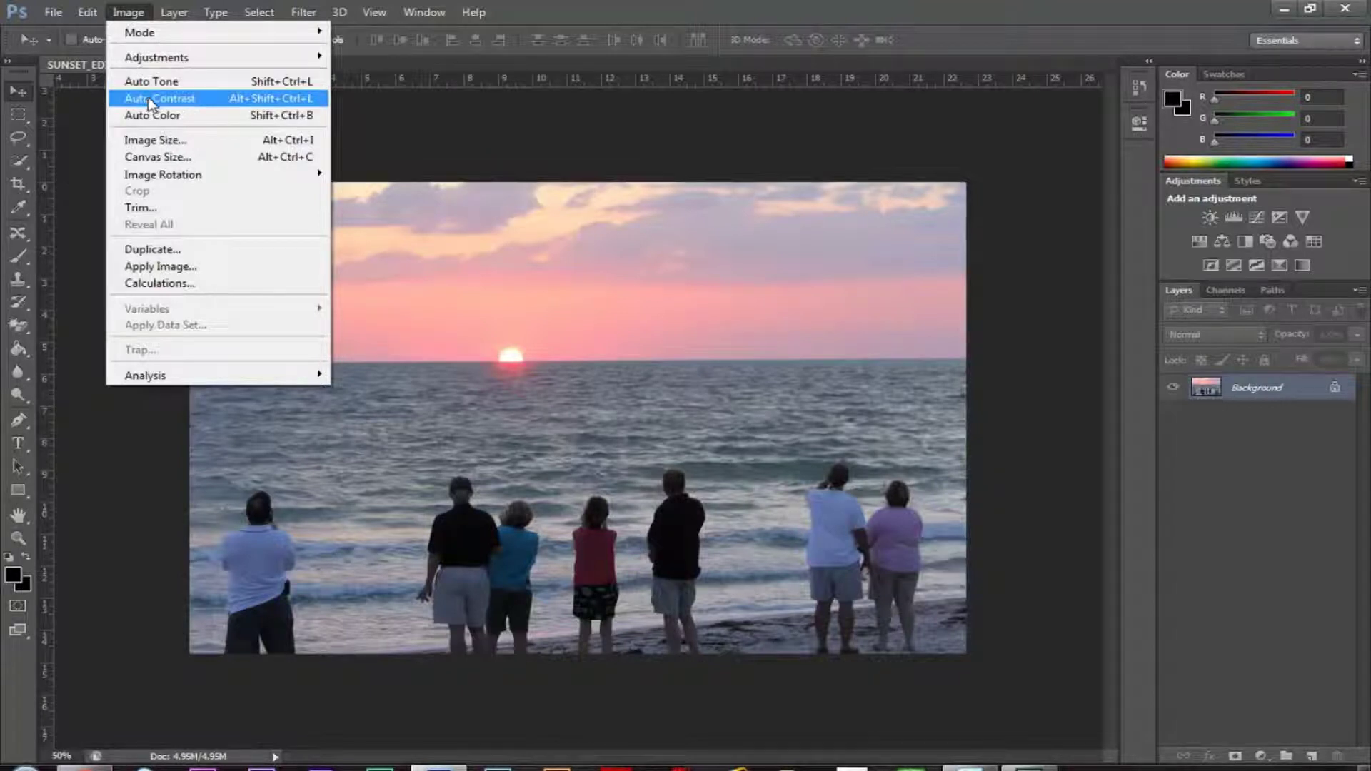
click(151, 102)
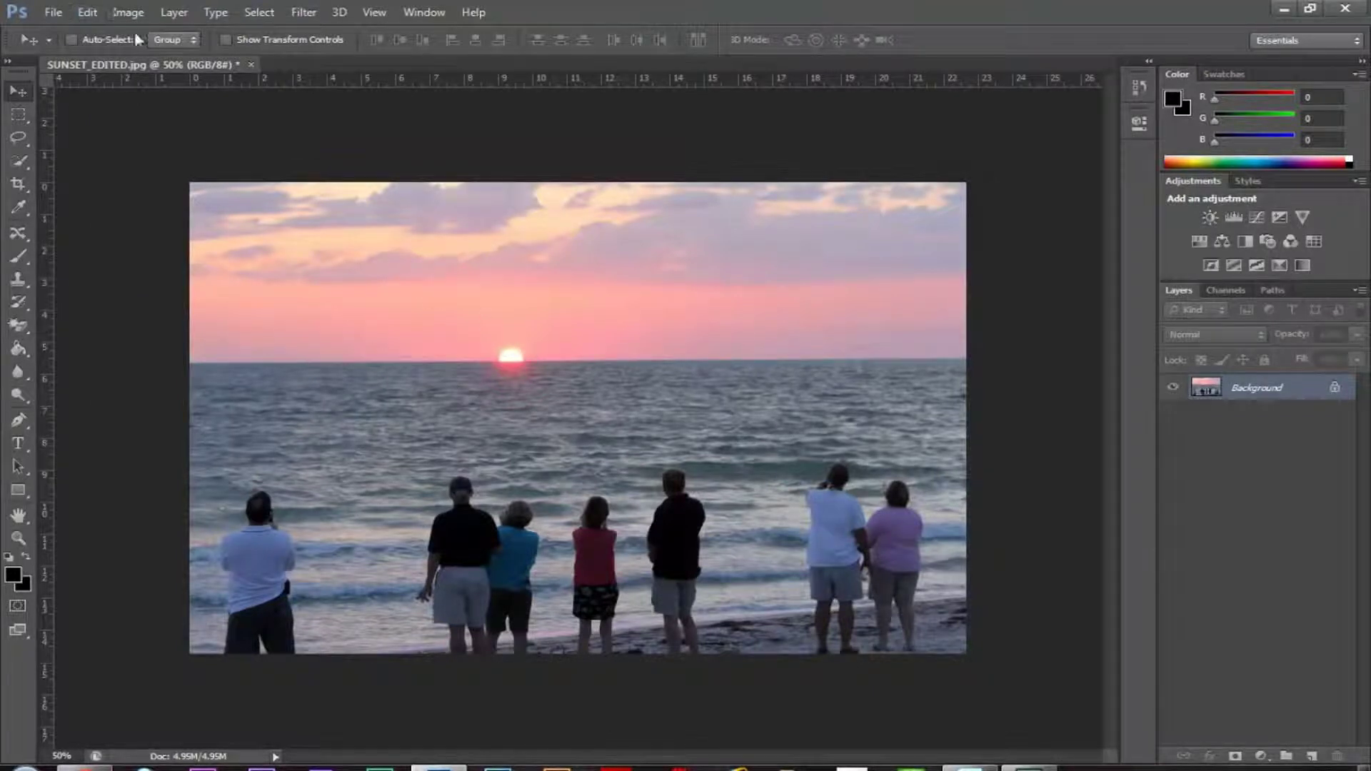
Try Auto Color, then undo it to keep the warmer sunset colours
click(128, 12)
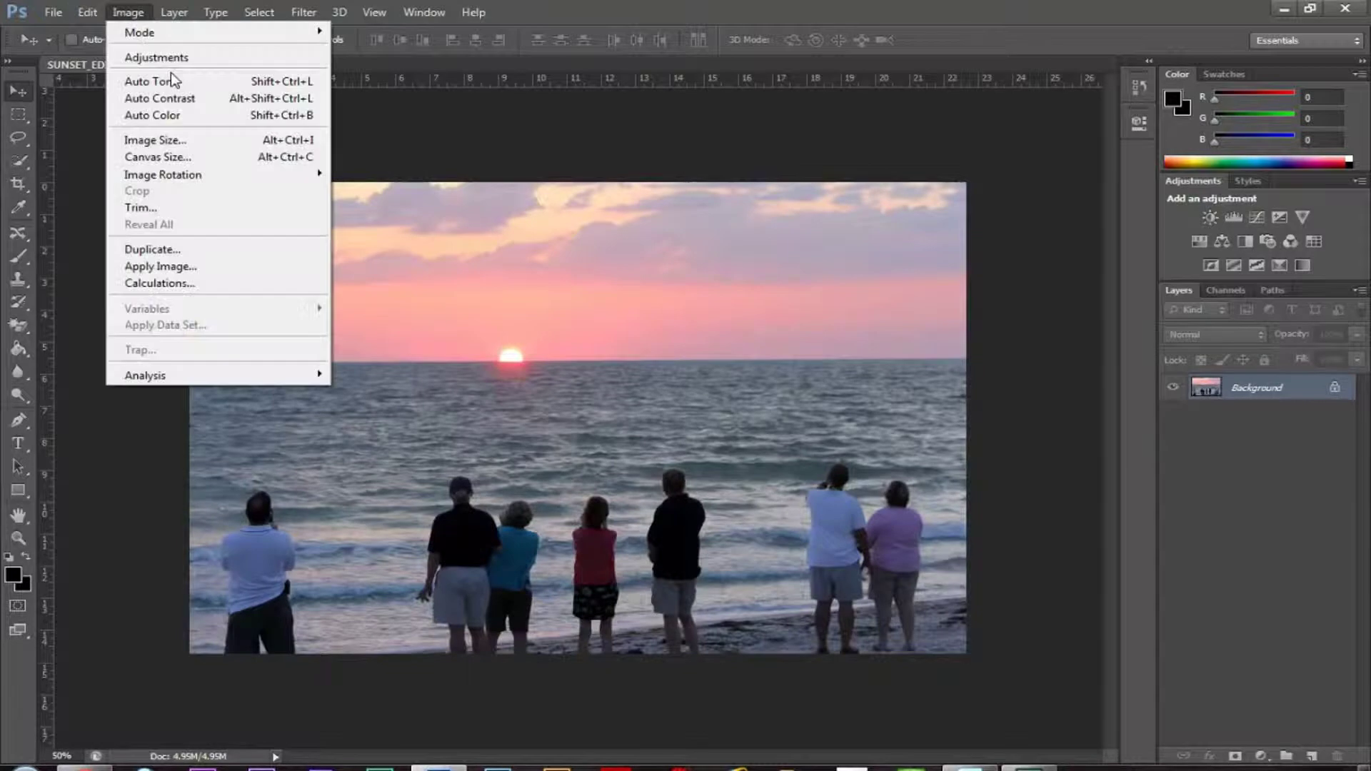
click(184, 120)
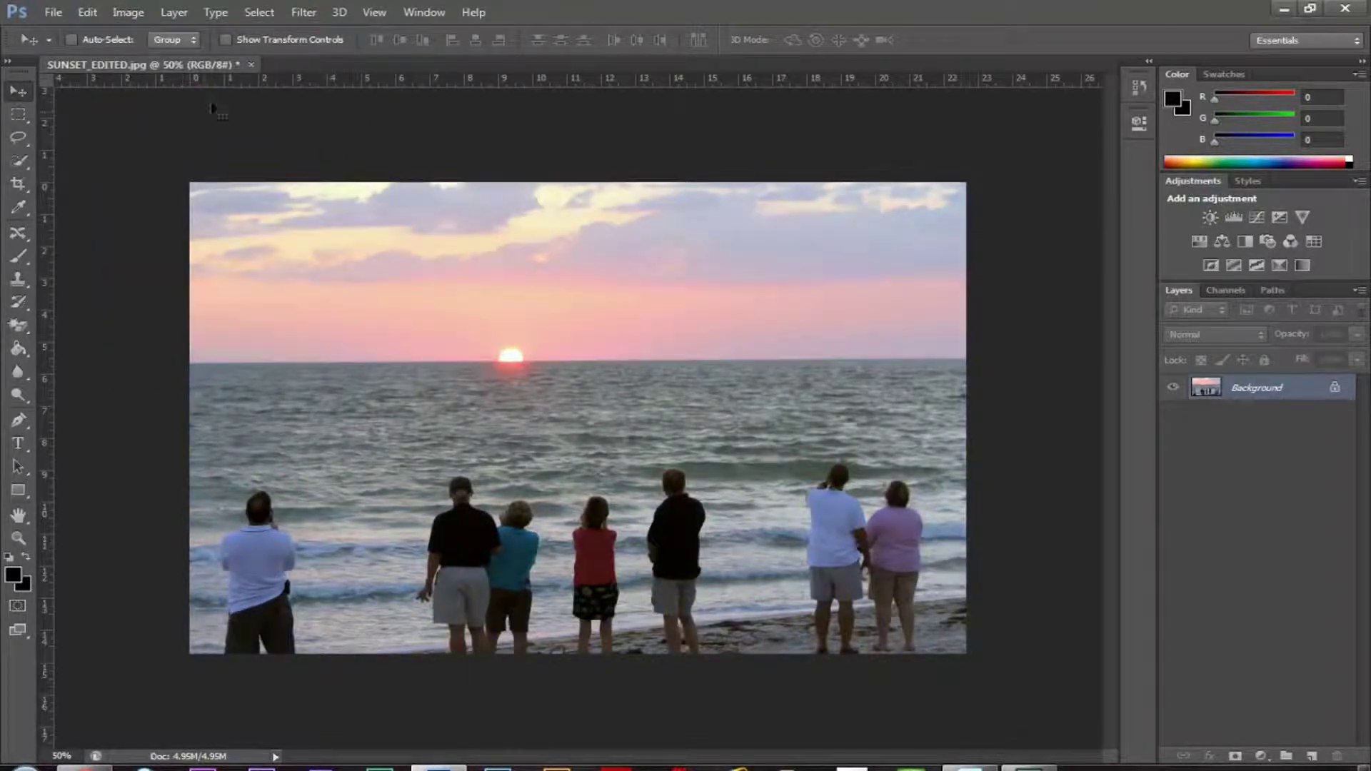
click(87, 12)
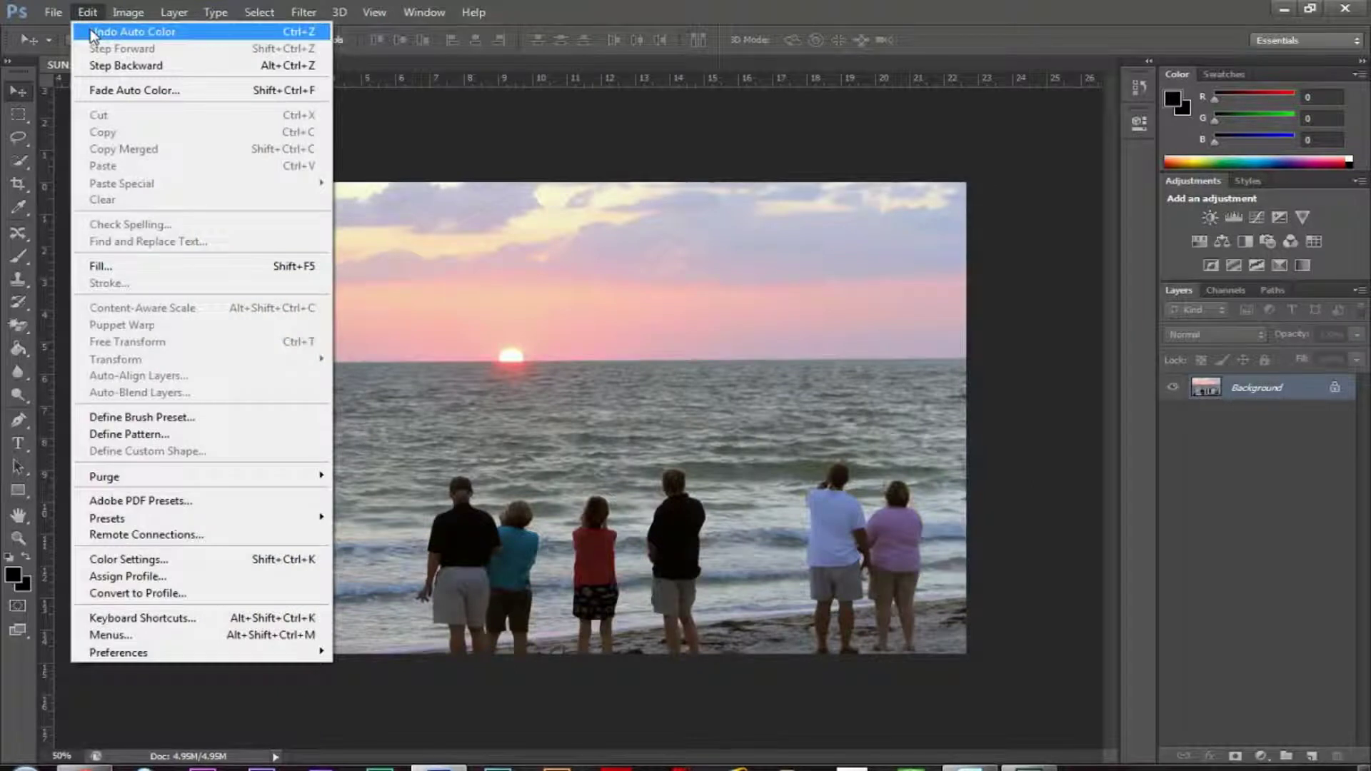
click(91, 32)
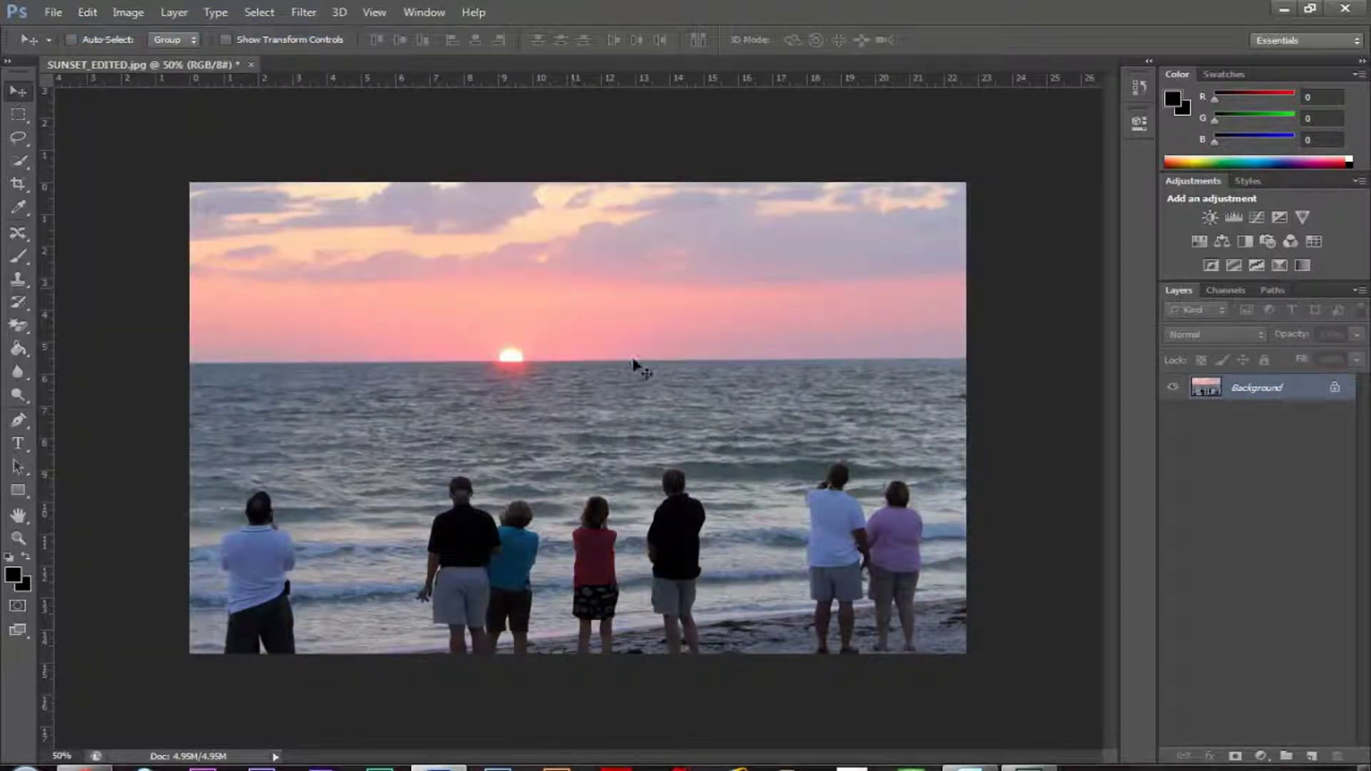
click(121, 13)
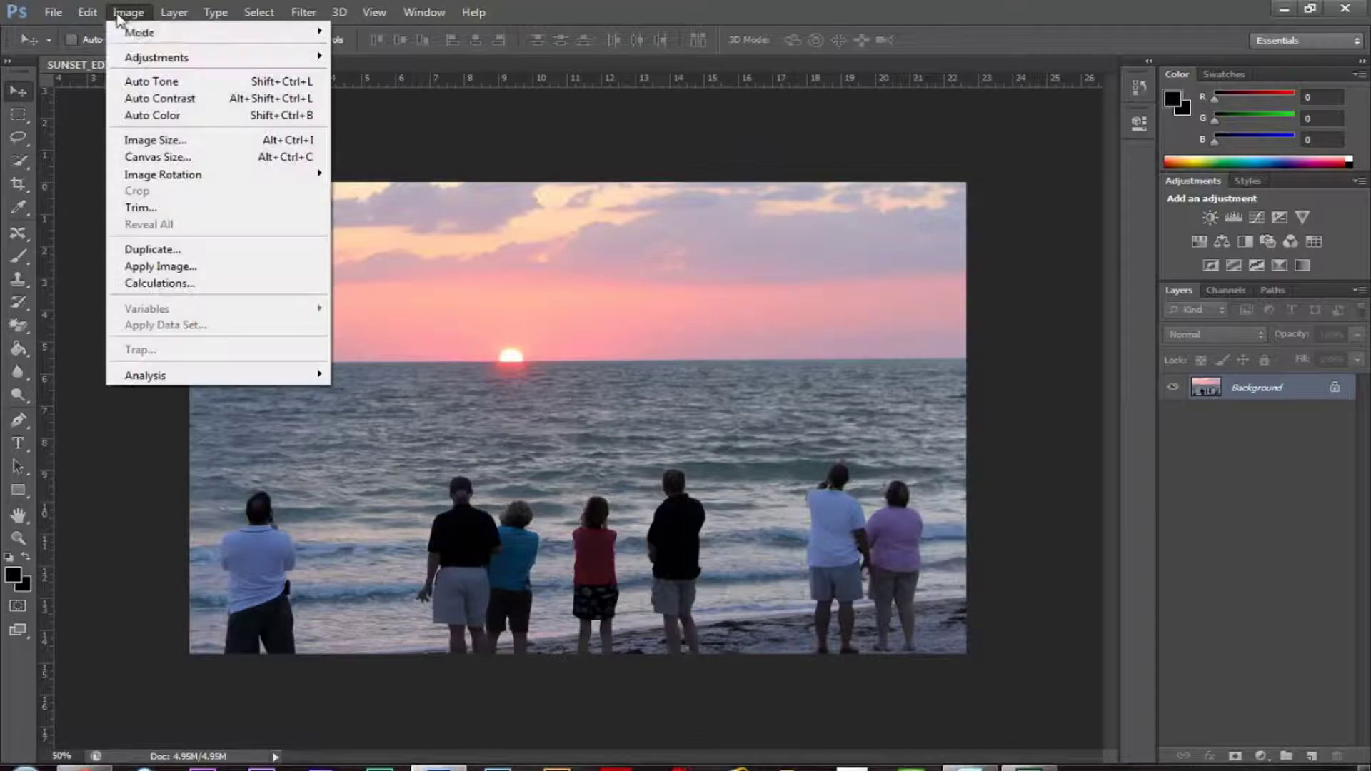
click(137, 83)
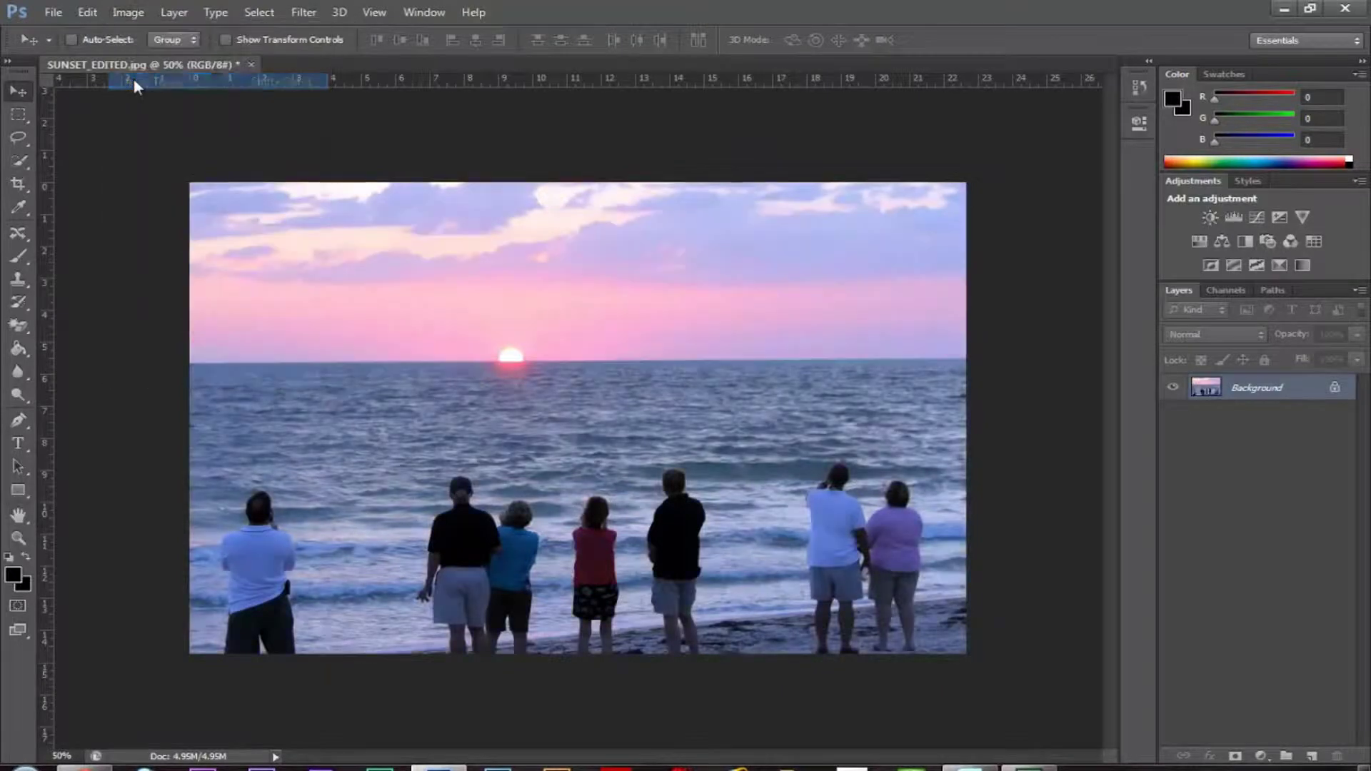
click(127, 14)
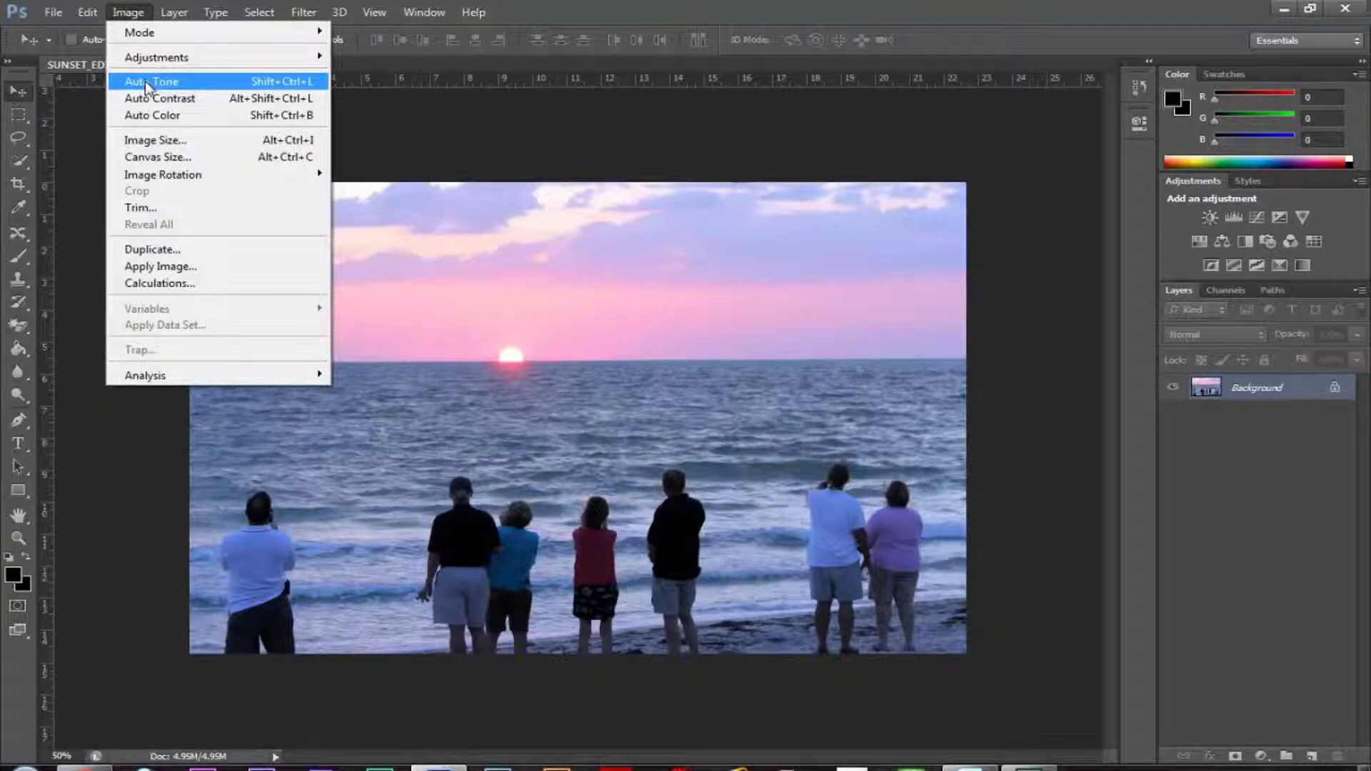
mouse_move(53, 12)
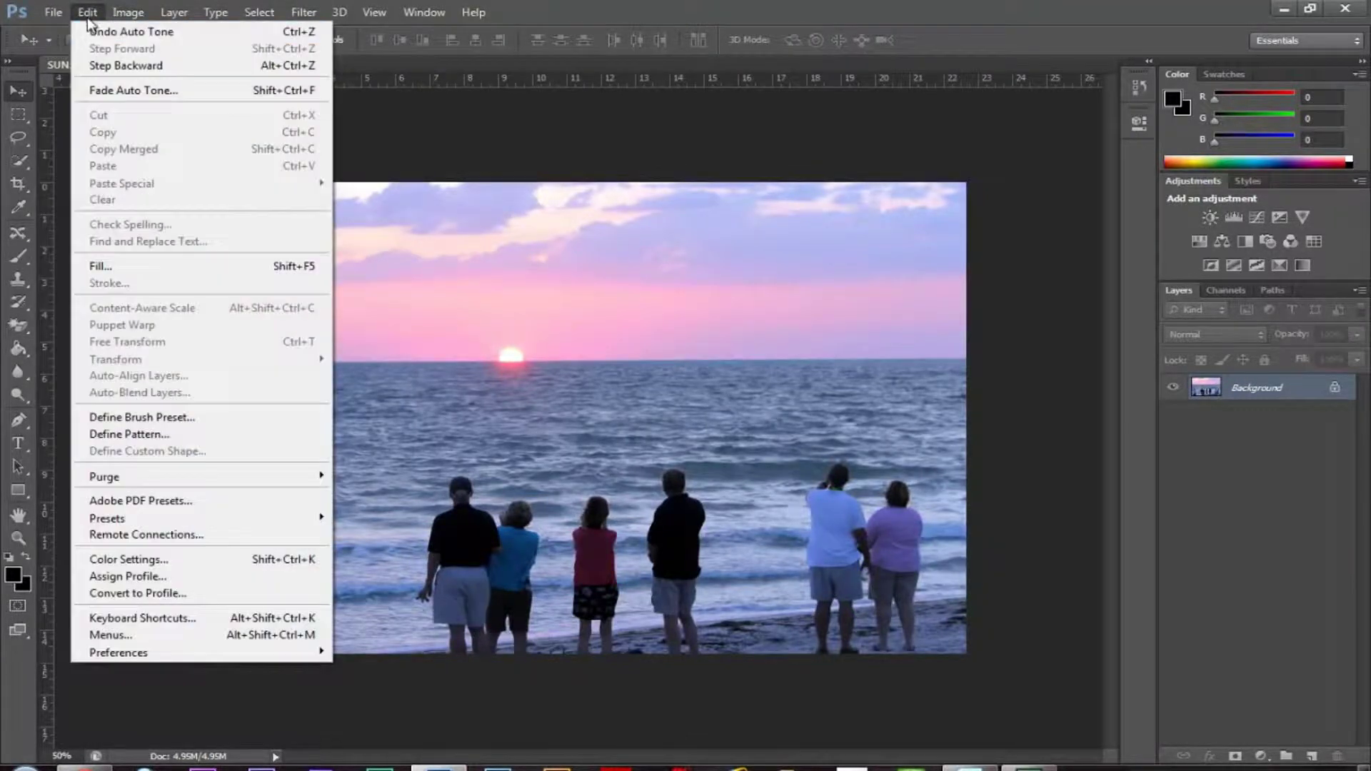
click(100, 30)
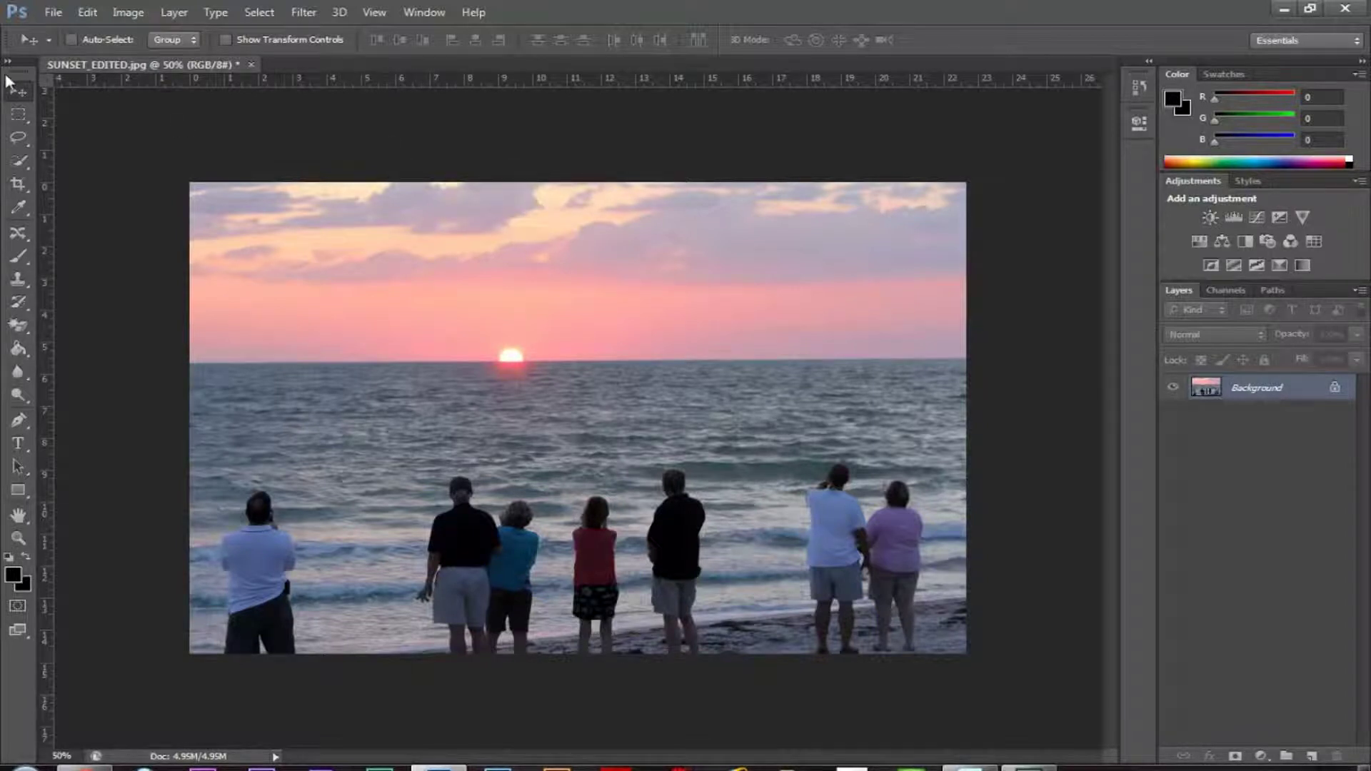
click(88, 13)
mouse_move(114, 15)
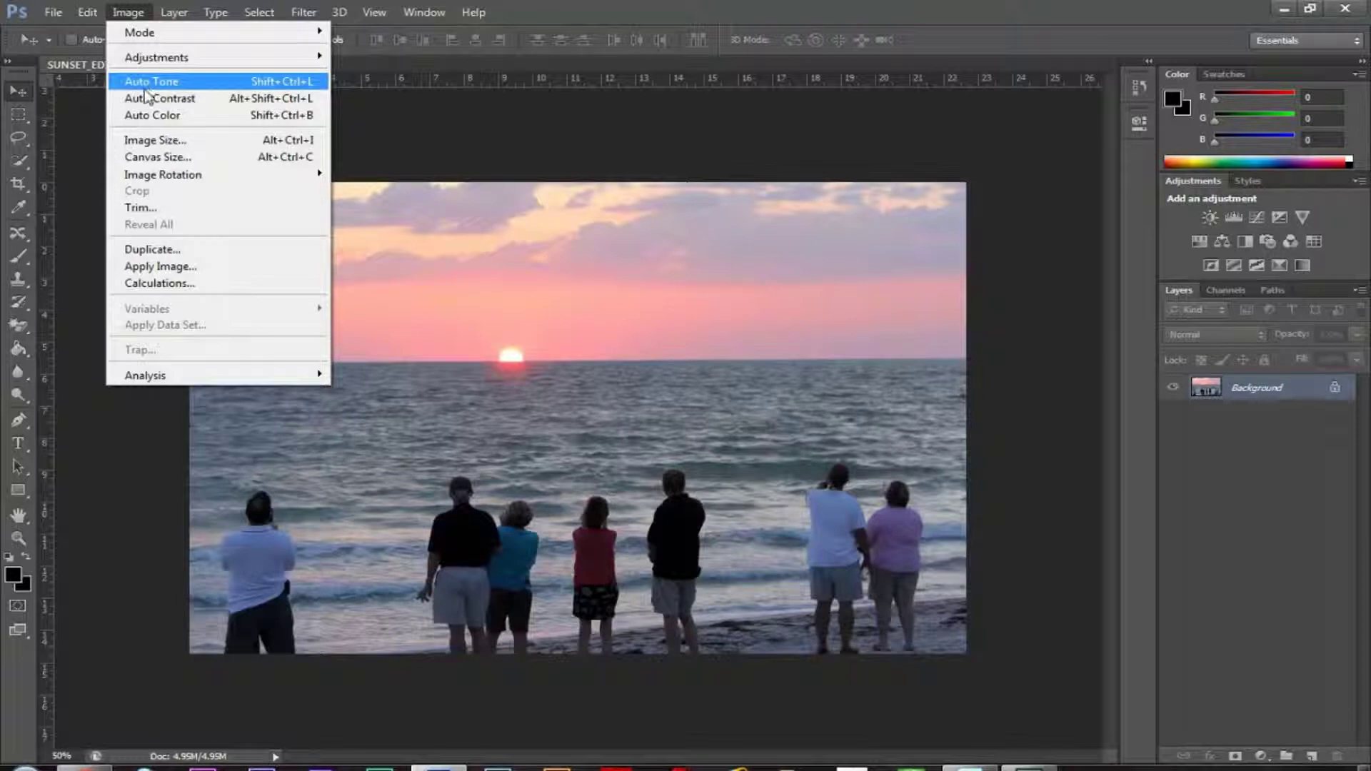
click(150, 9)
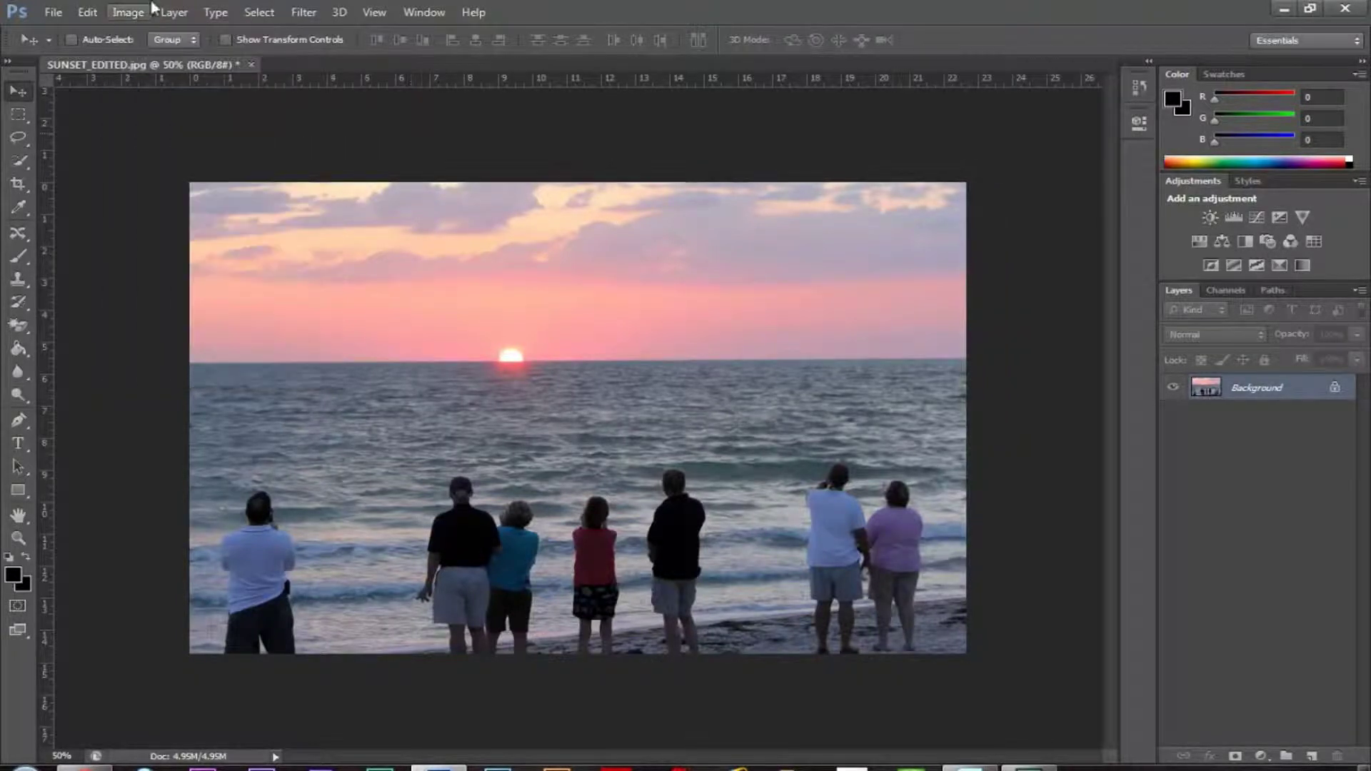
Resize the image to 524 × 341 px with Constrain Proportions on
click(128, 13)
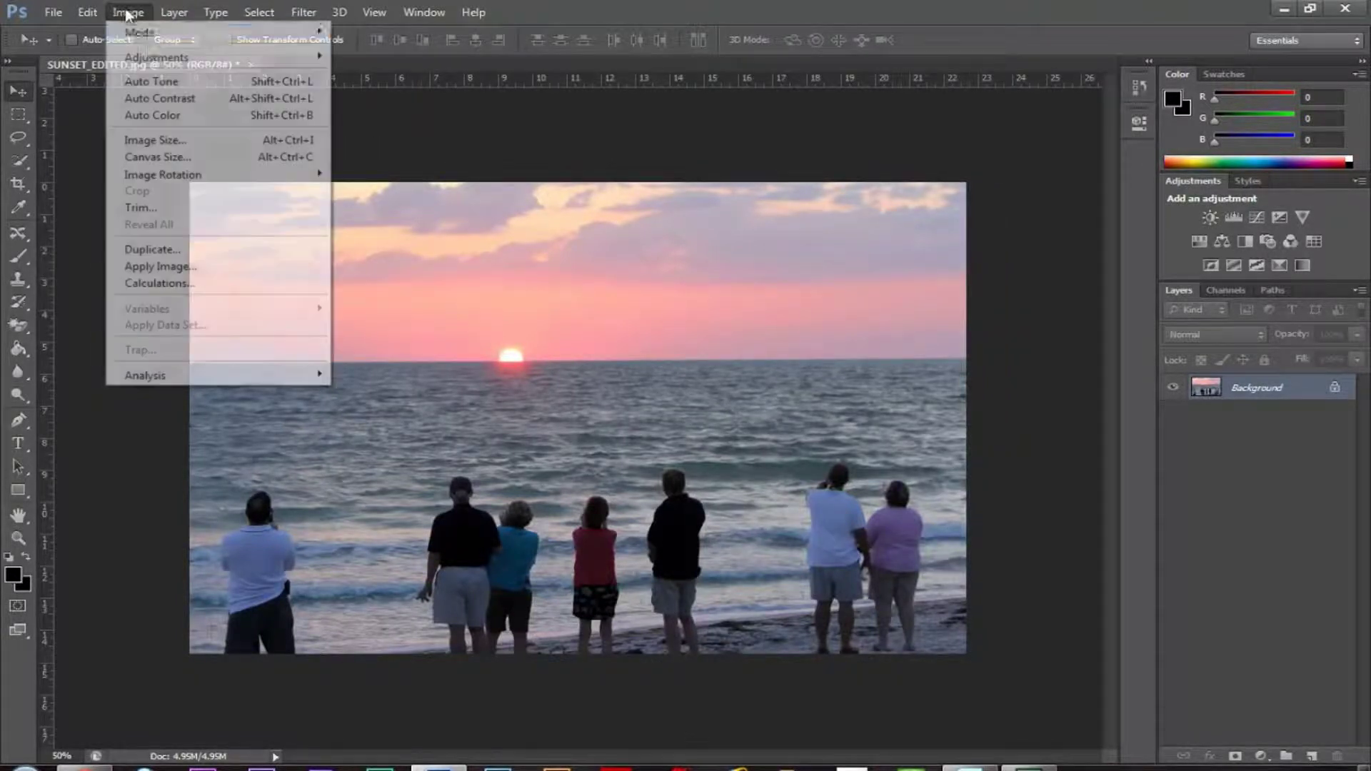
click(148, 138)
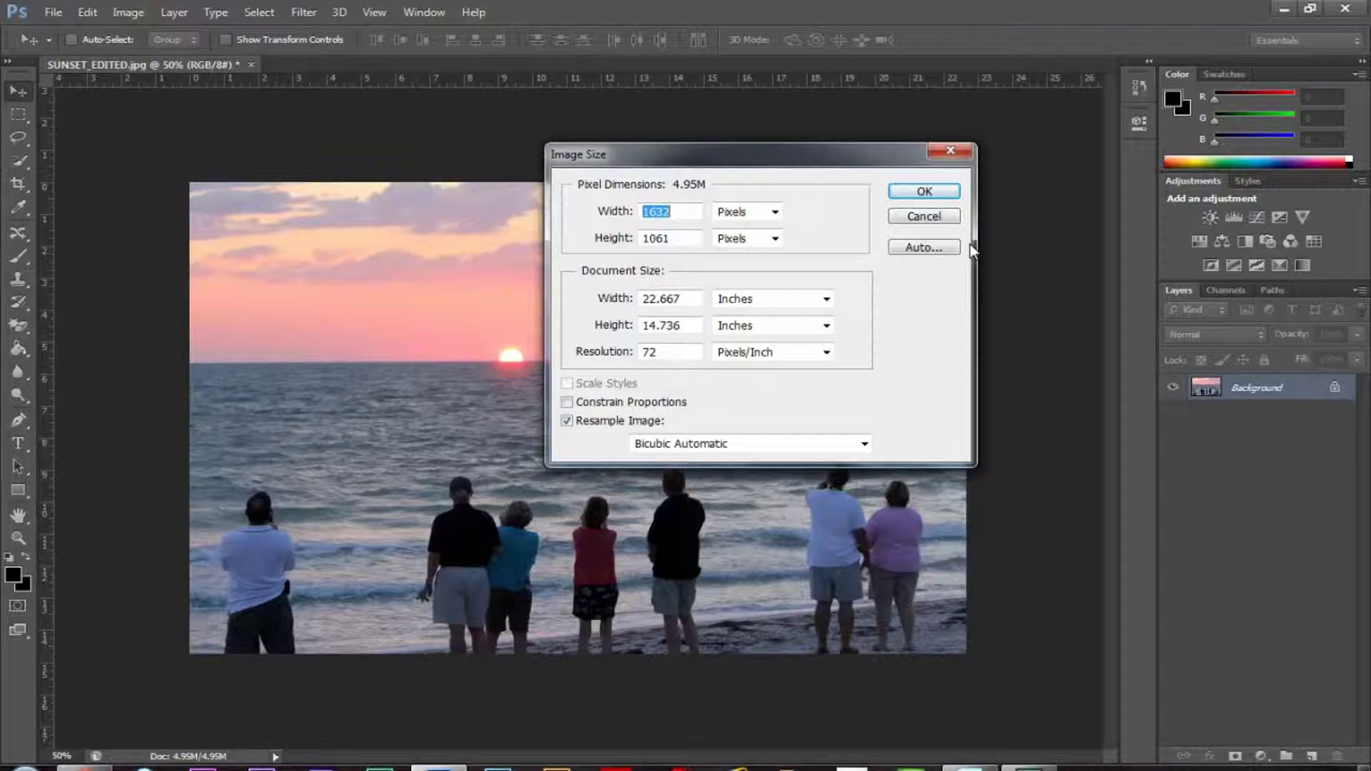
text(524)
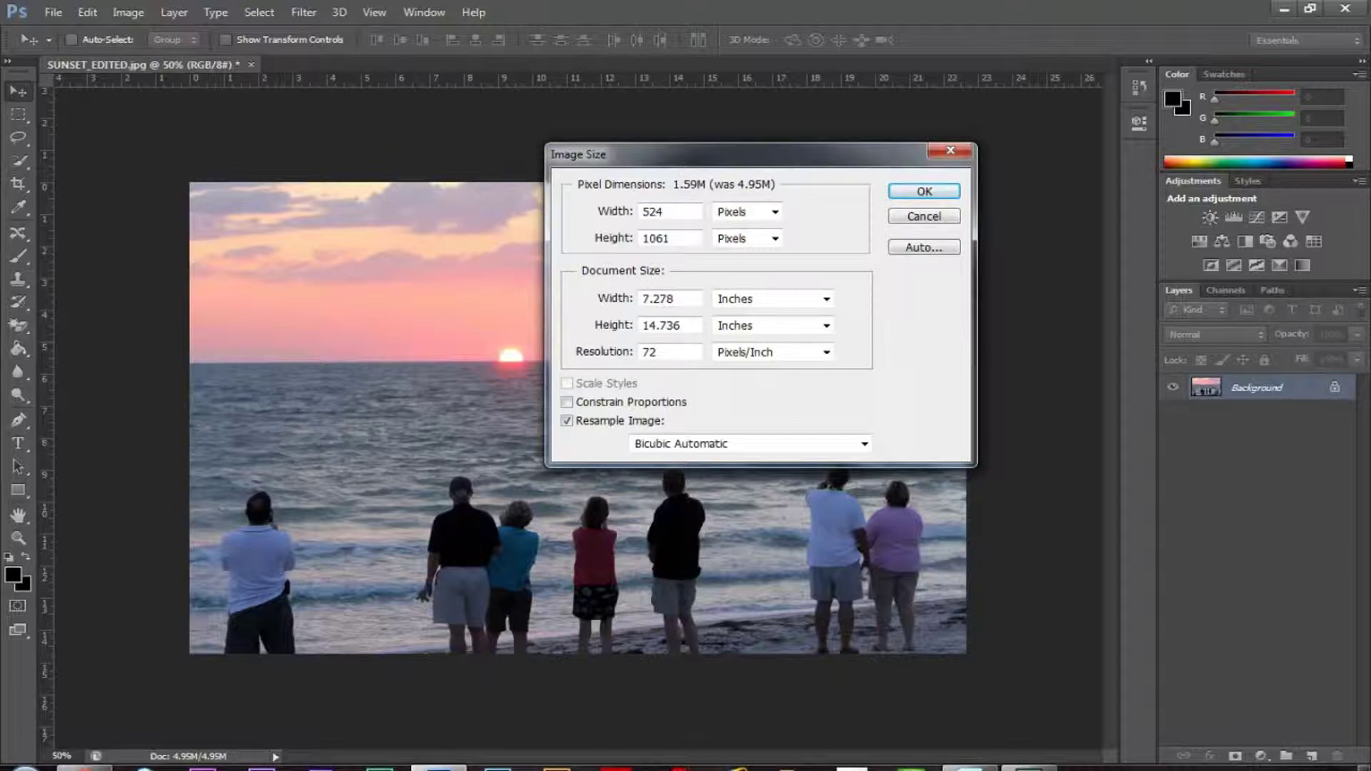
double_click(690, 207)
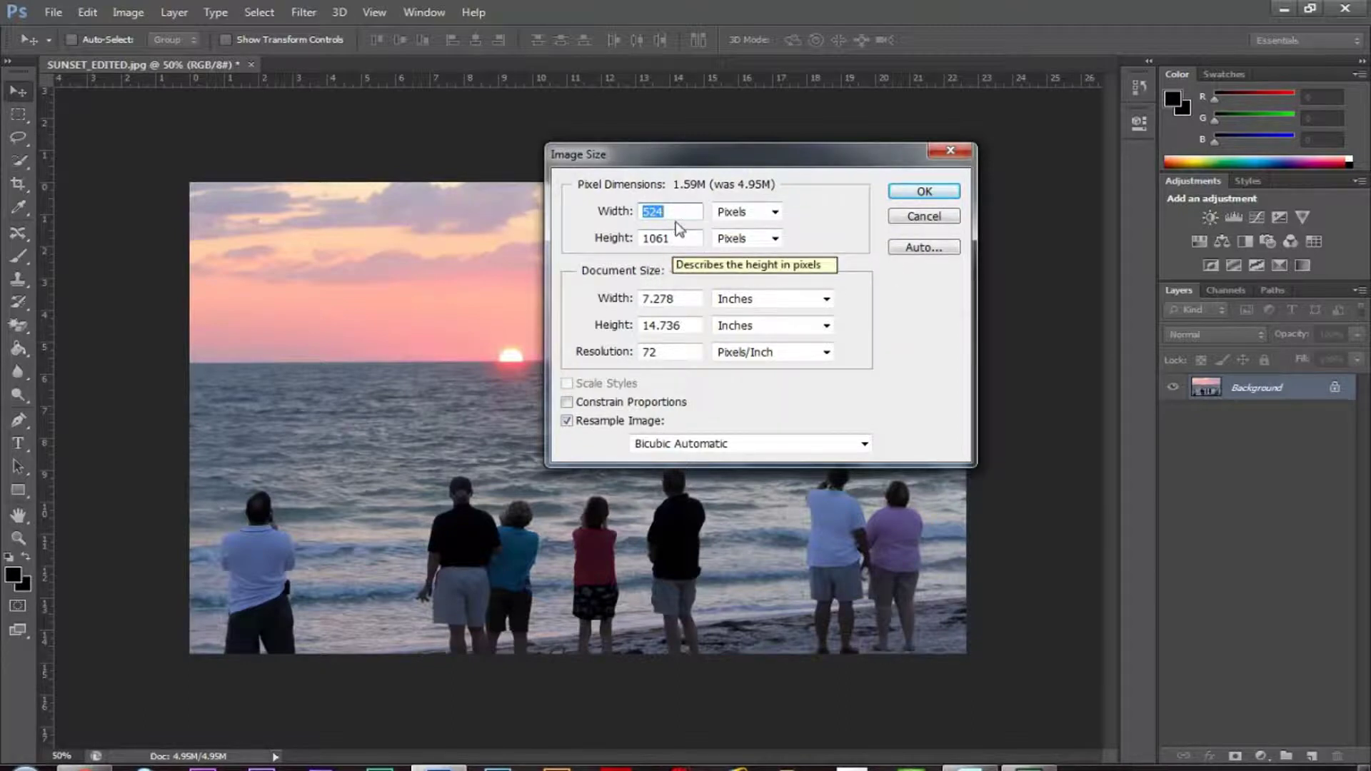
click(566, 403)
click(567, 402)
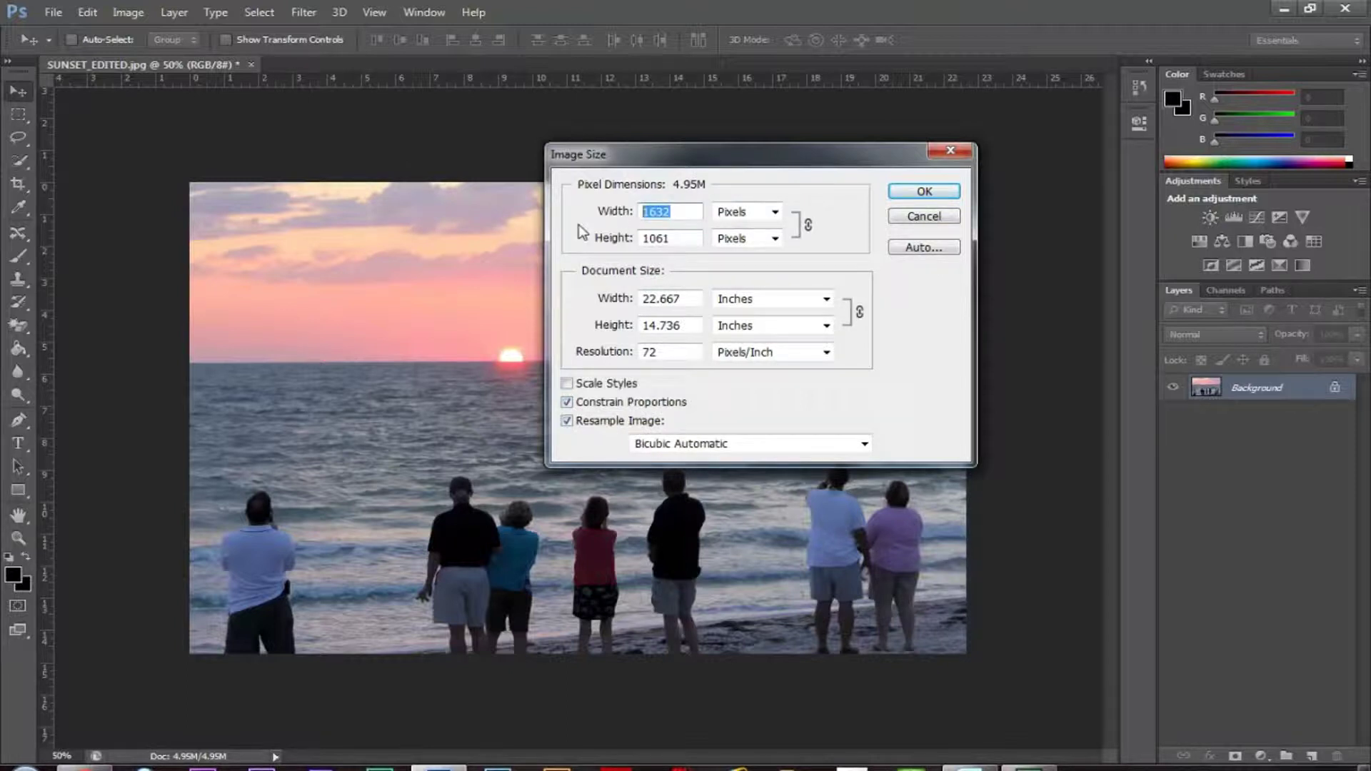
text(524)
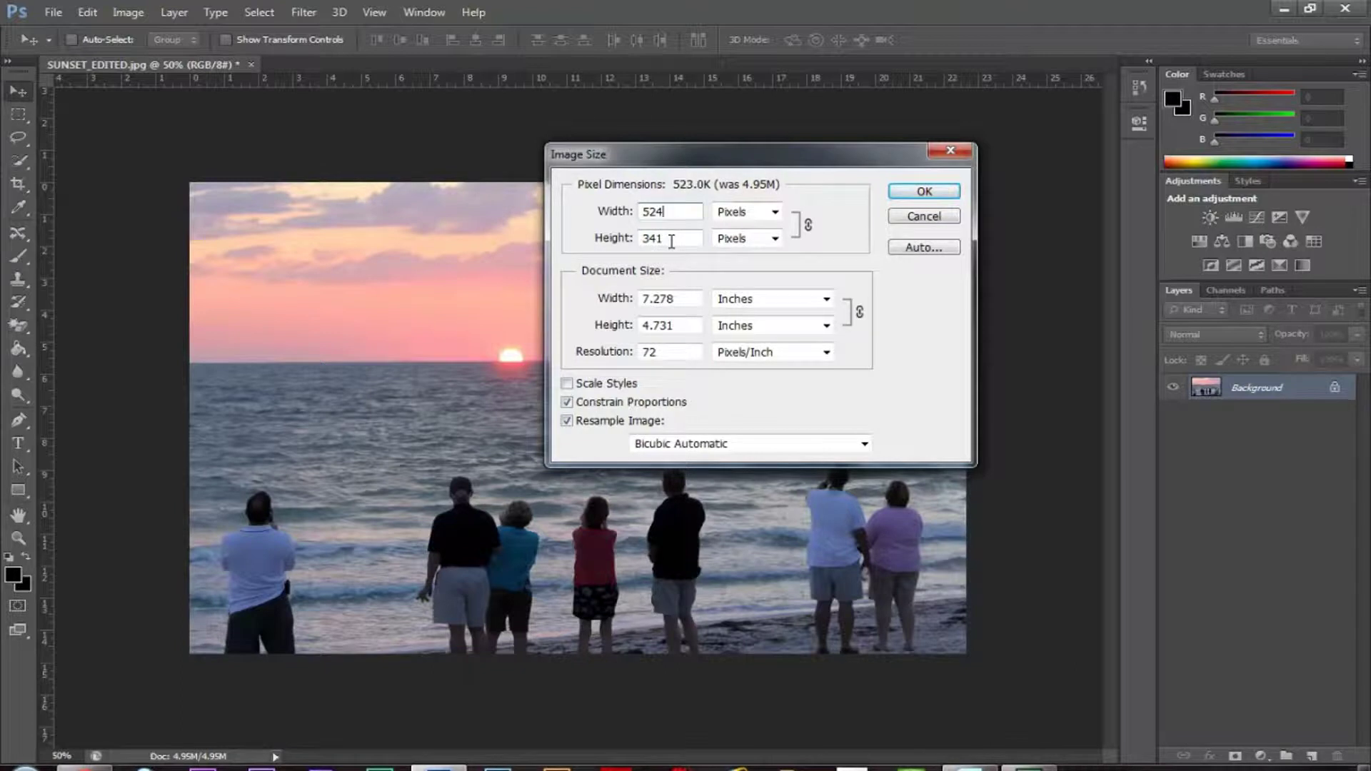
click(919, 191)
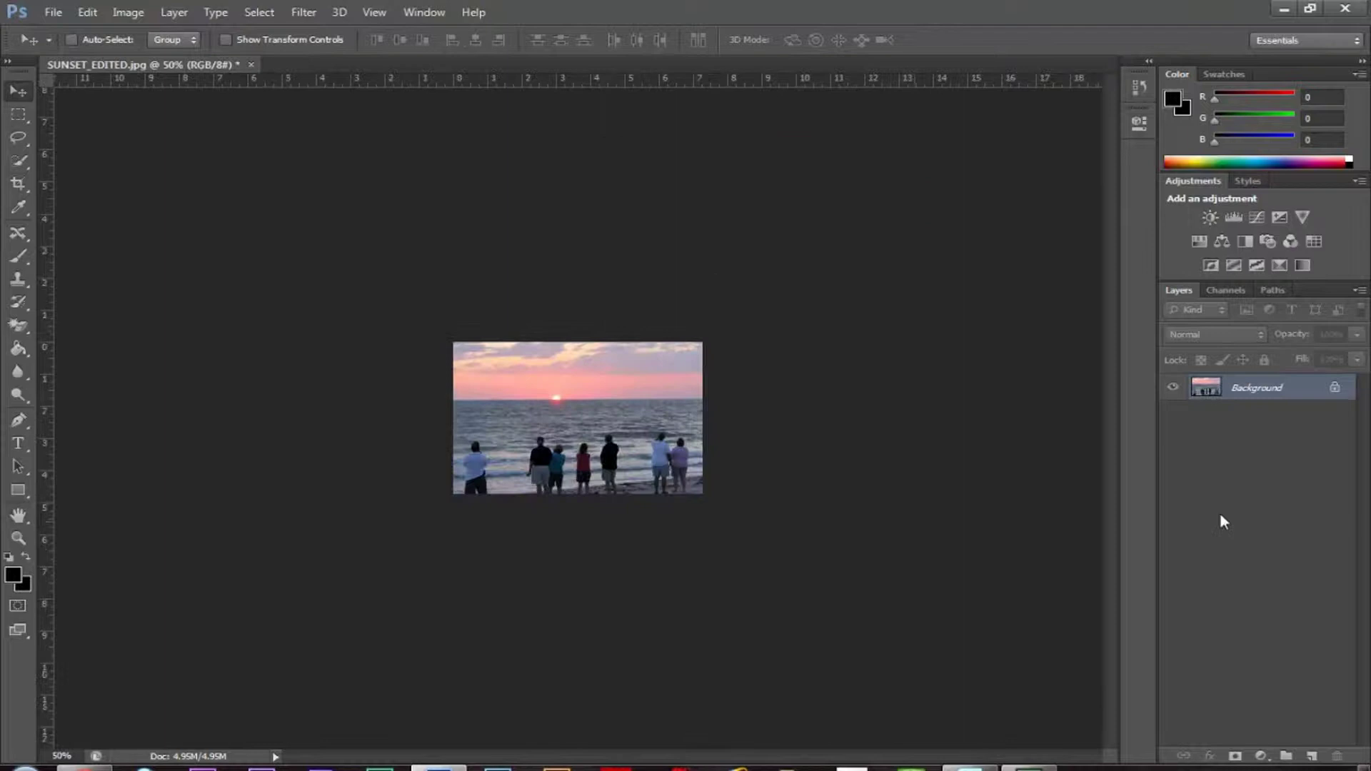
Fit the photo on screen, then resave it over SUNSET_EDITED.jpg, confirming the replacement
click(374, 12)
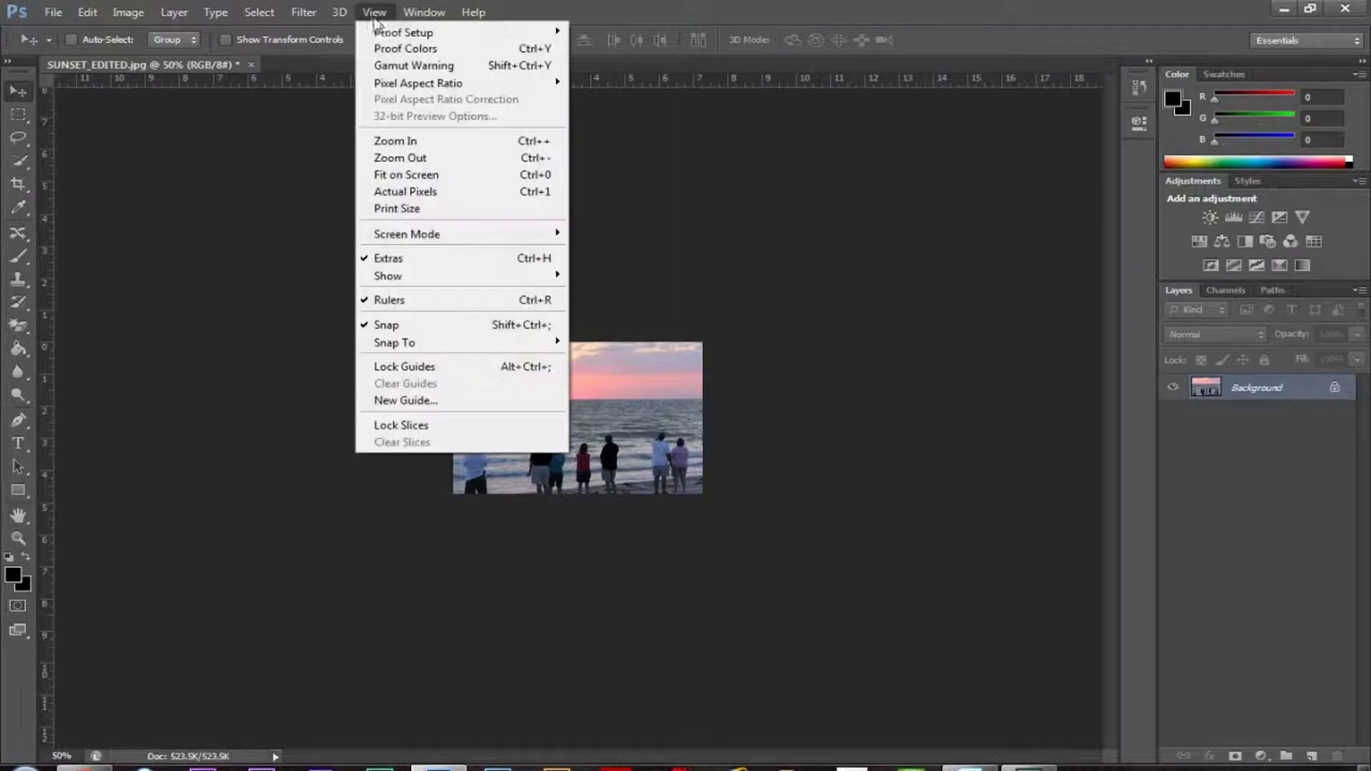
click(413, 183)
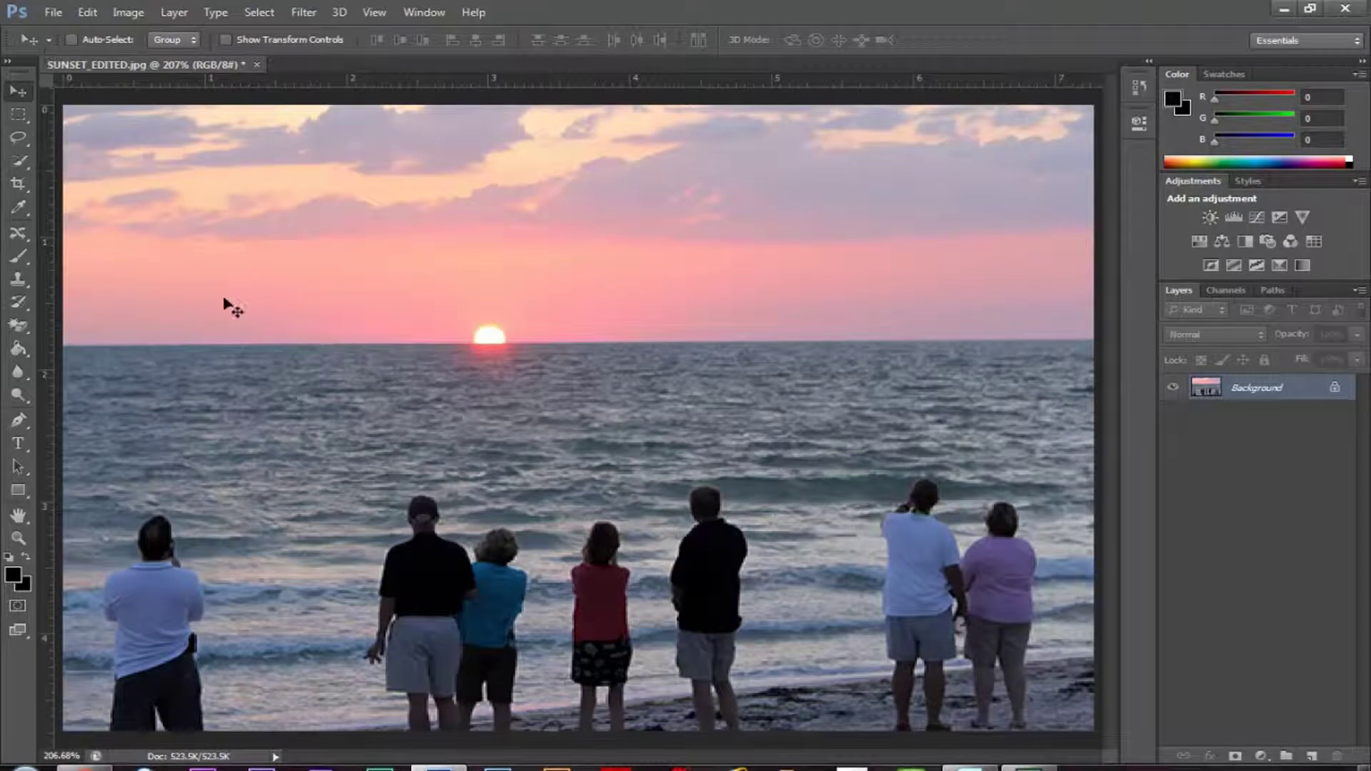
click(55, 13)
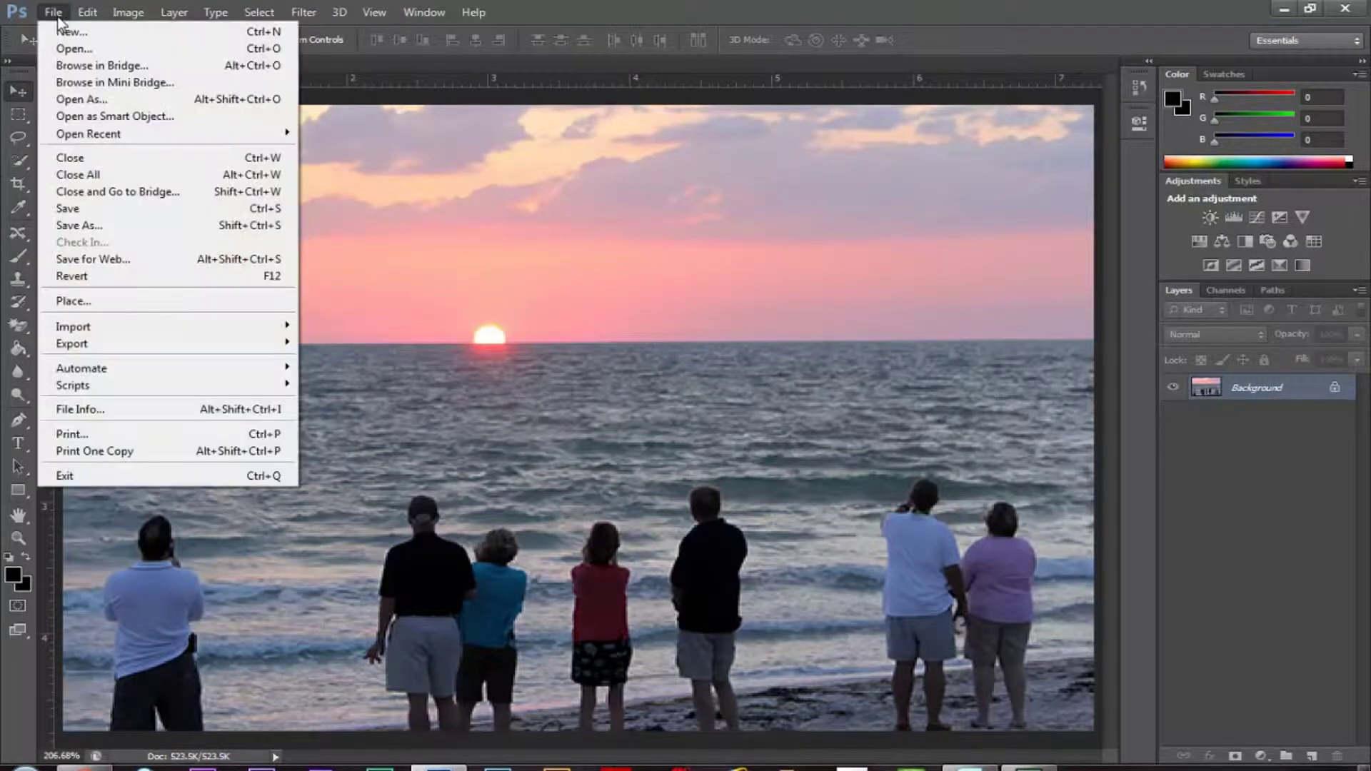
click(74, 227)
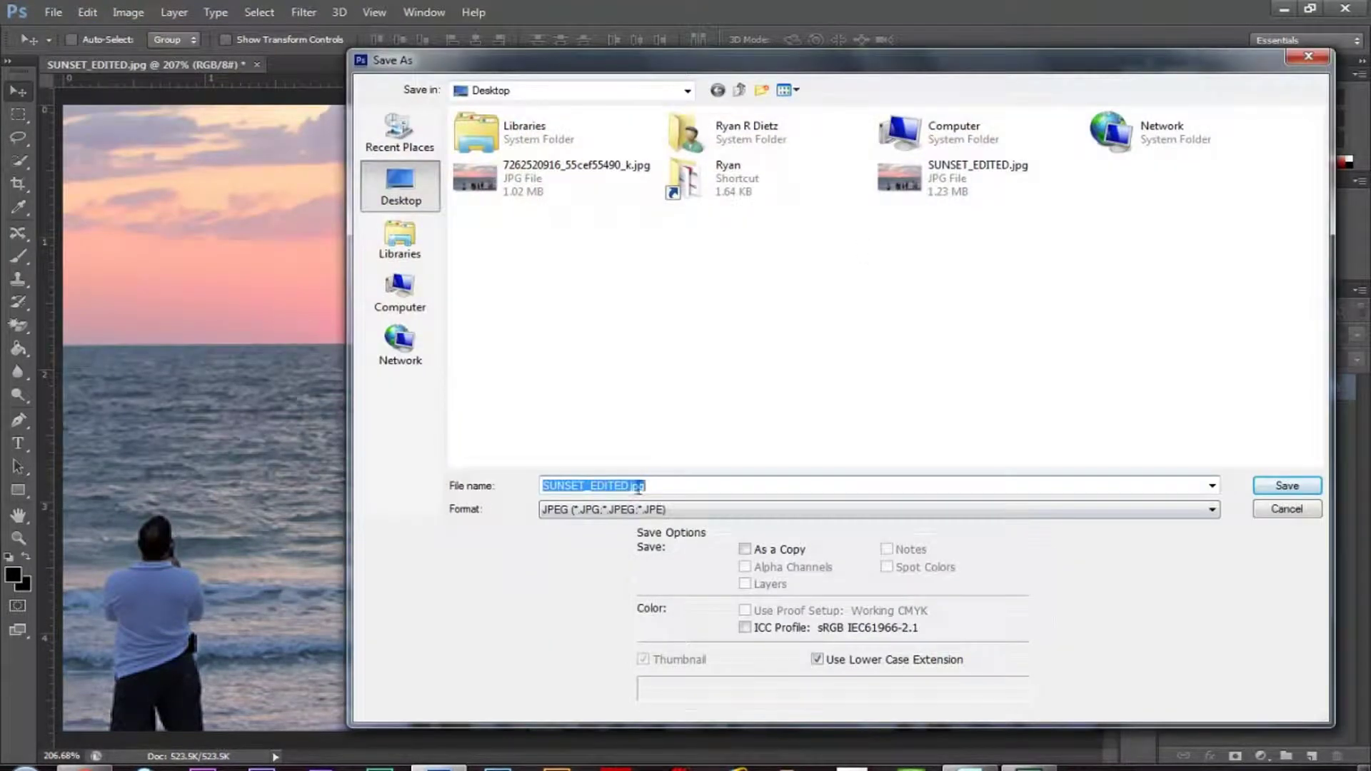
click(638, 487)
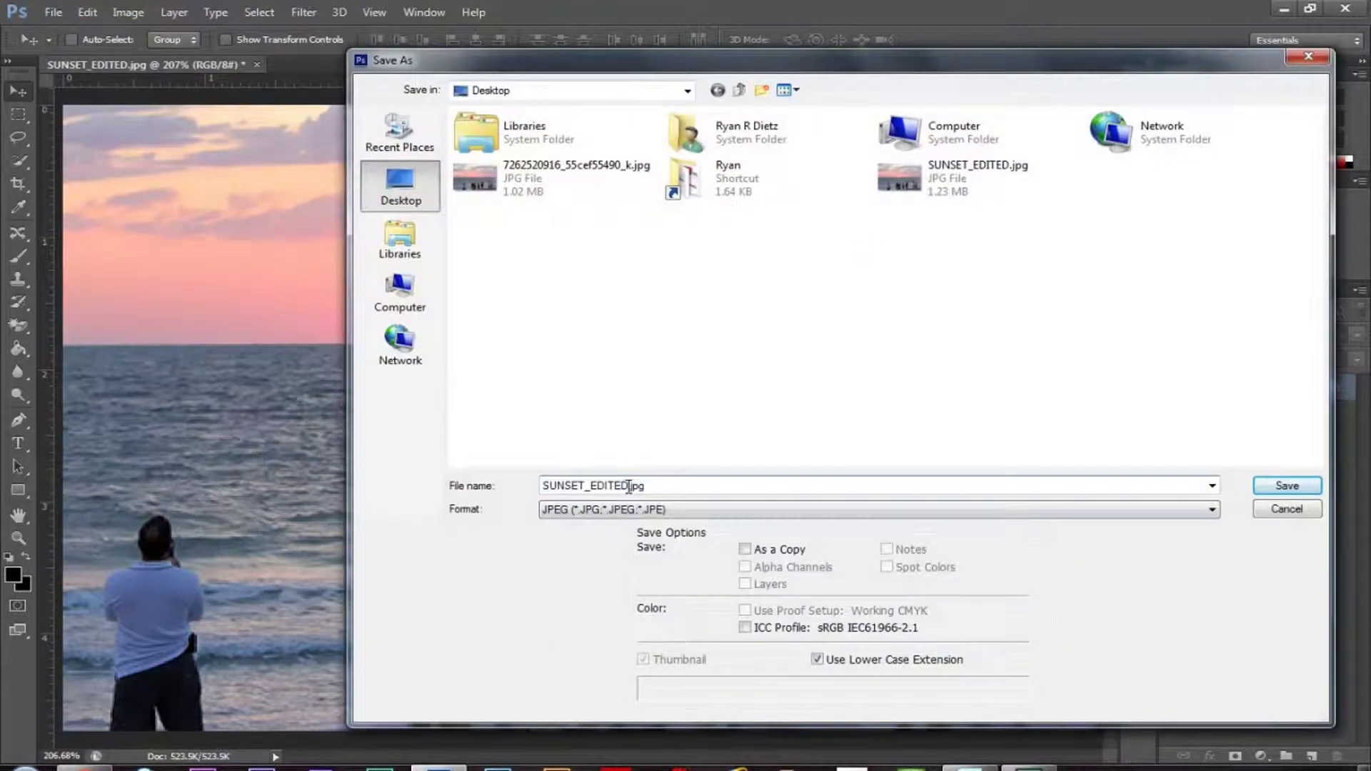
click(1283, 487)
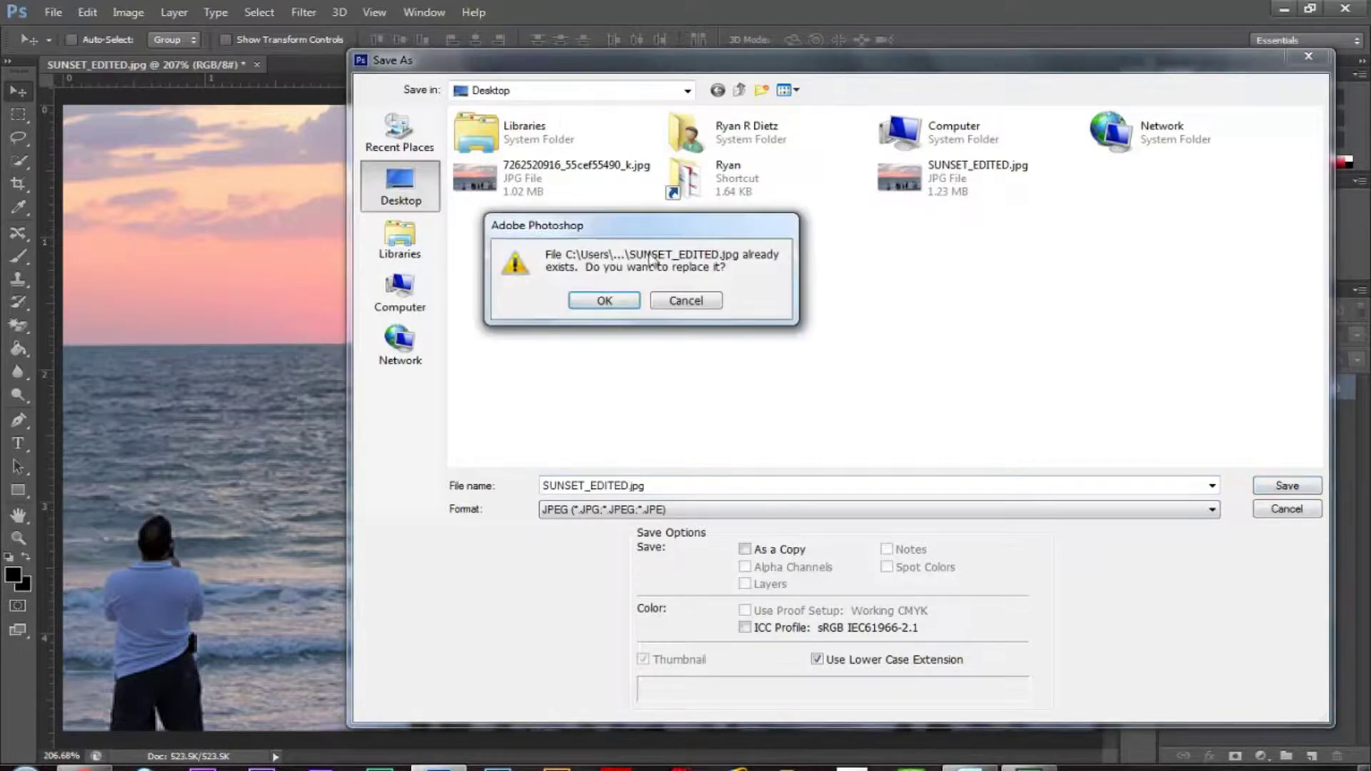
click(609, 298)
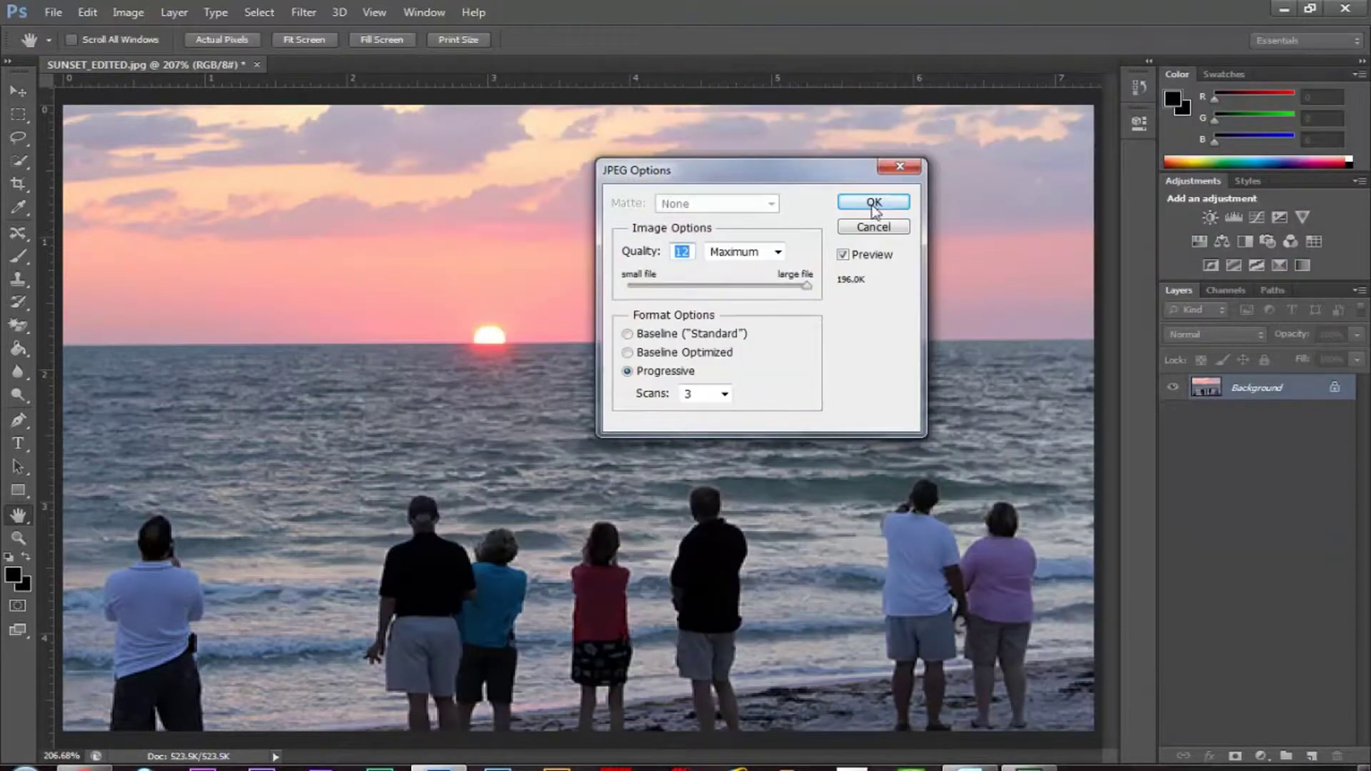
click(870, 207)
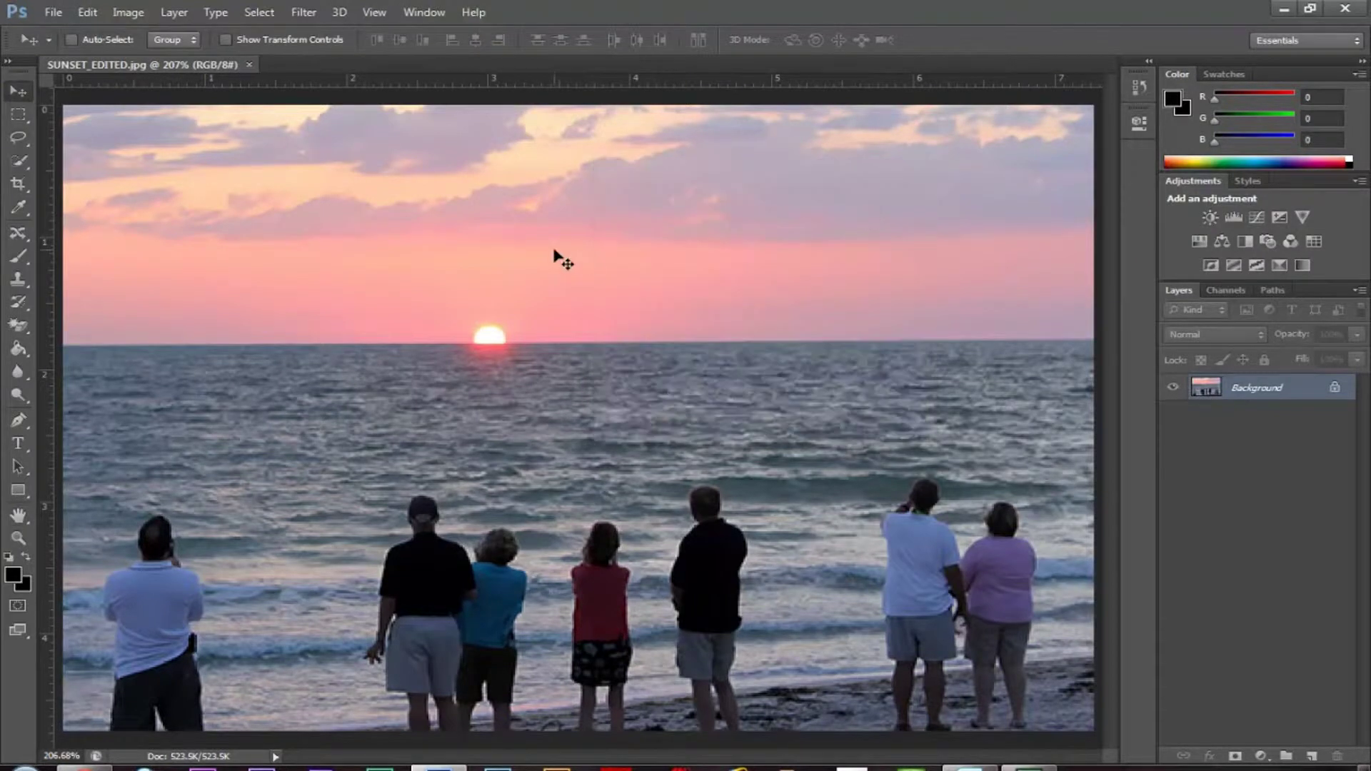